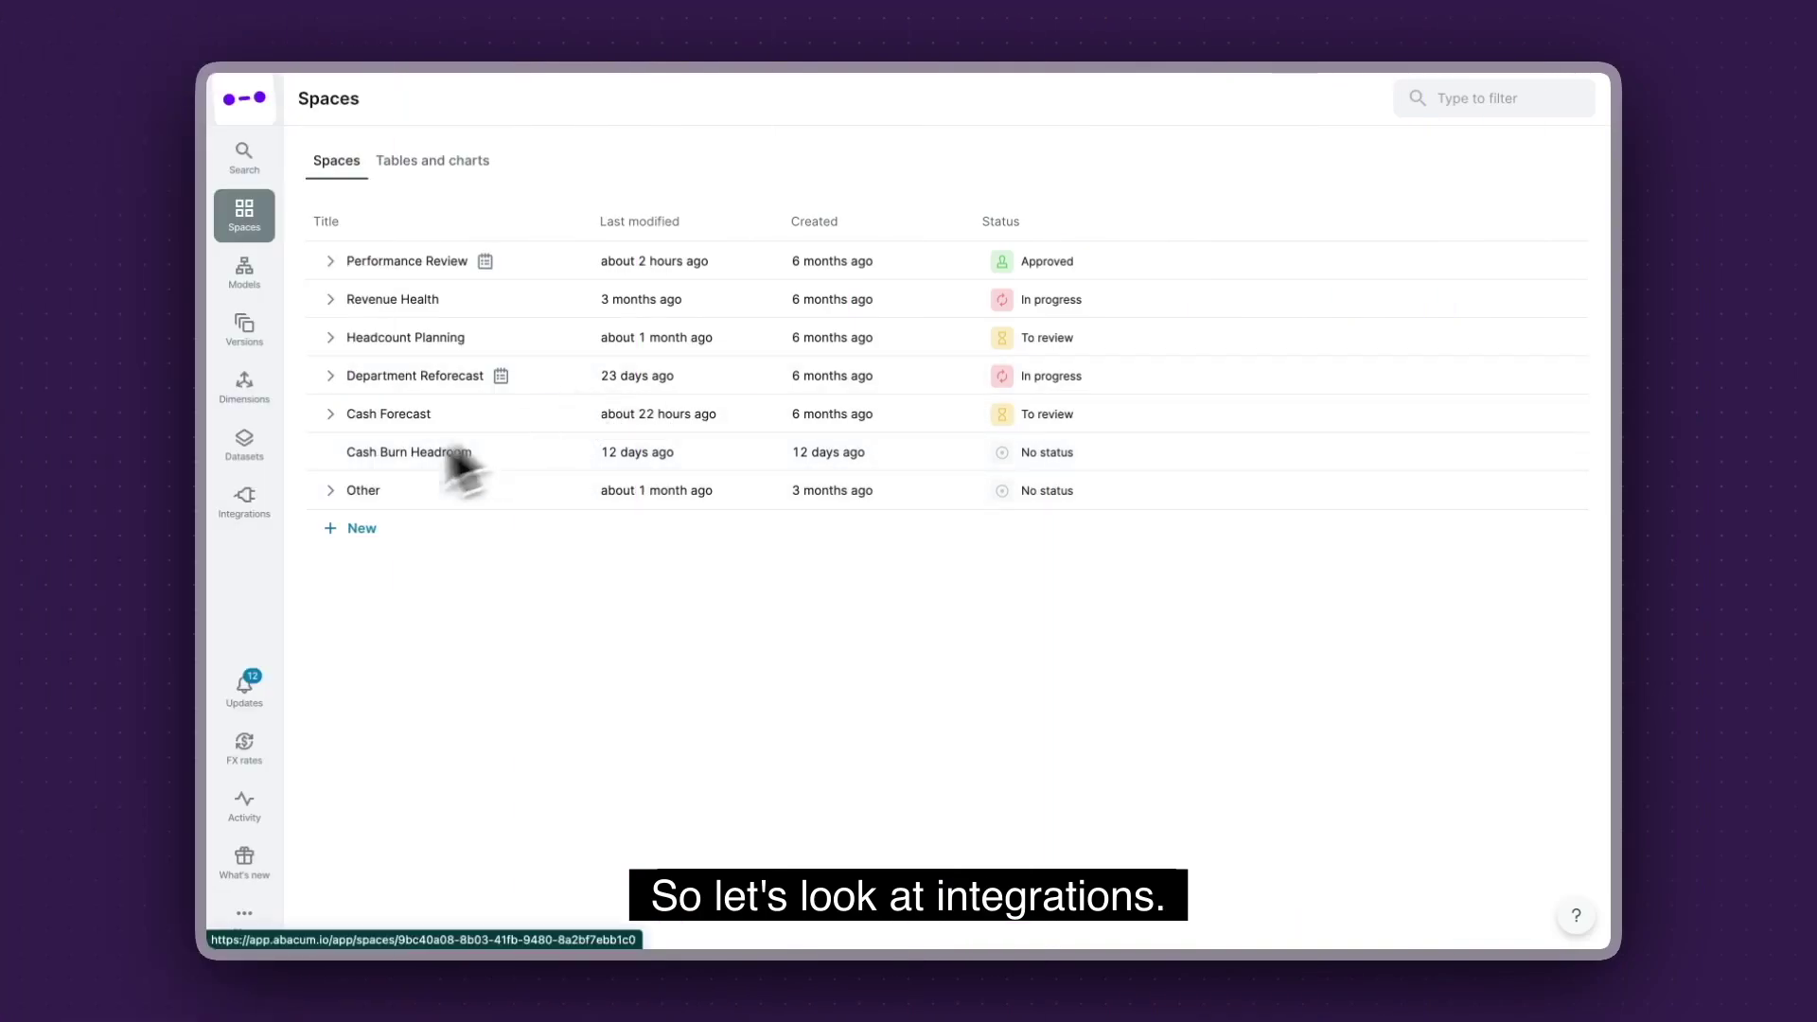
# Browse the Integrations page's Active connections and Available integrations lists
pyautogui.click(248, 500)
pyautogui.scroll(-1, 895, 405)
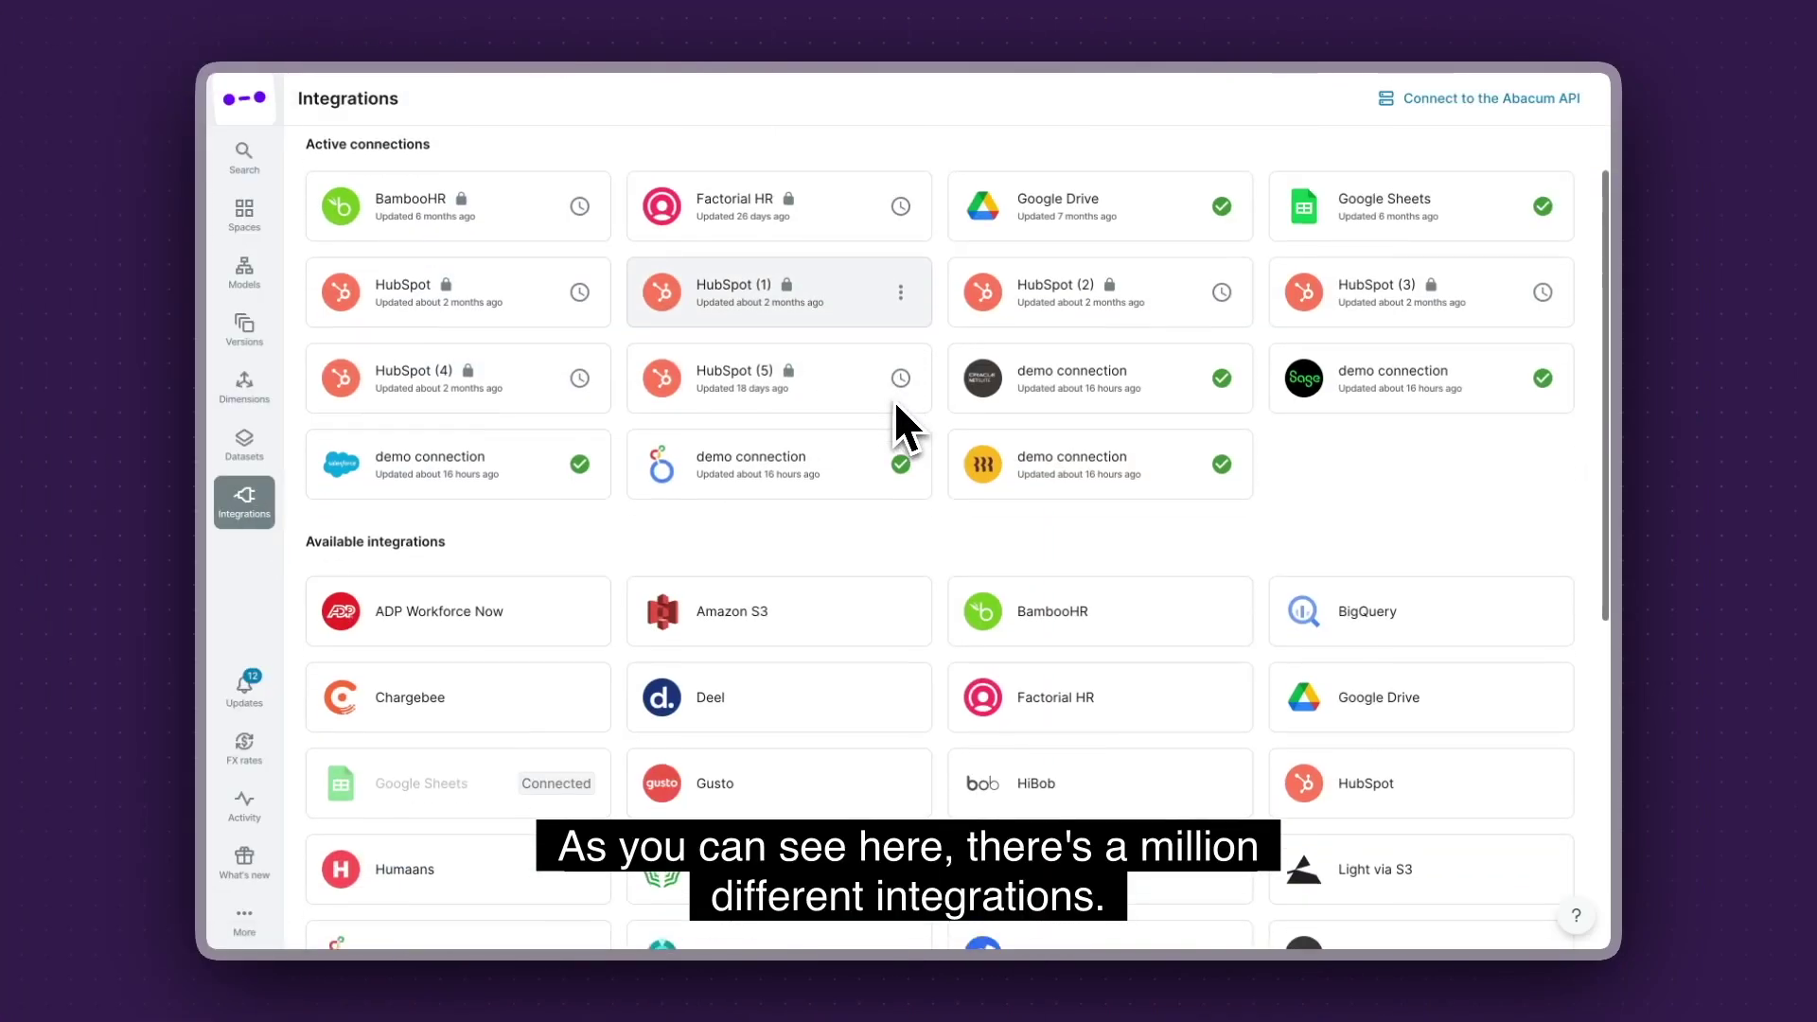
pyautogui.scroll(-2, 895, 405)
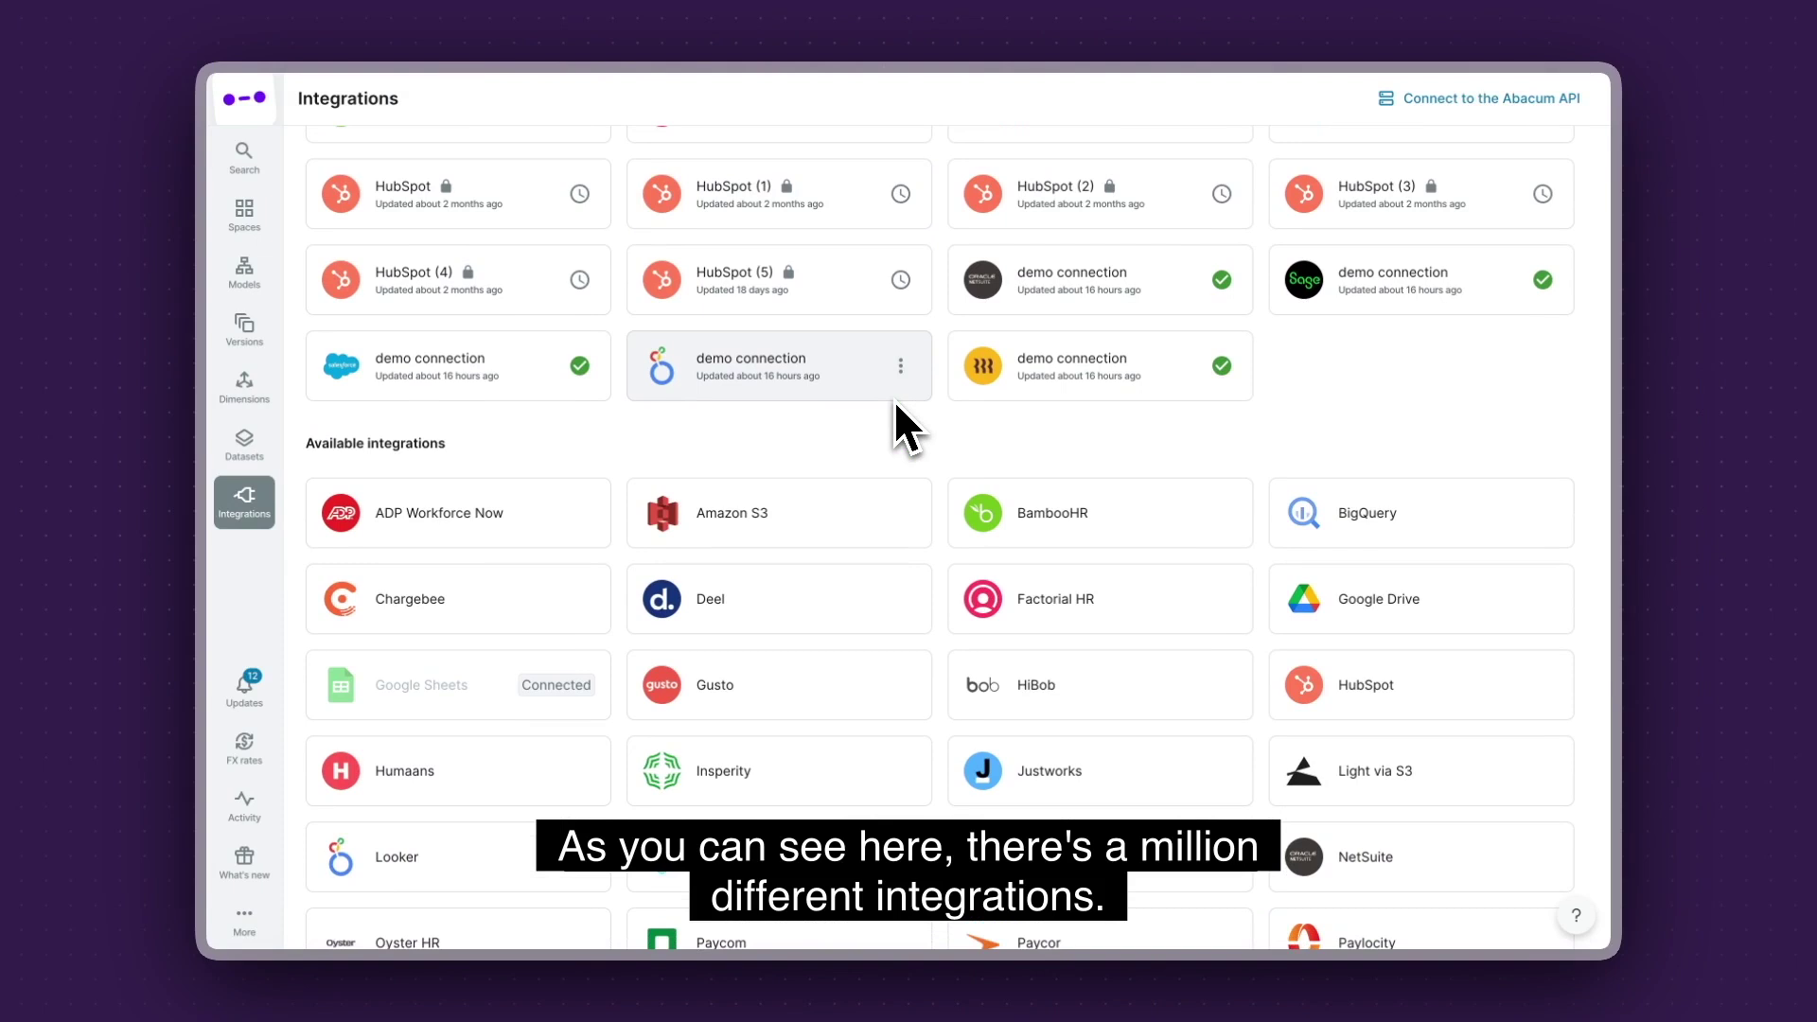
pyautogui.scroll(1, 895, 421)
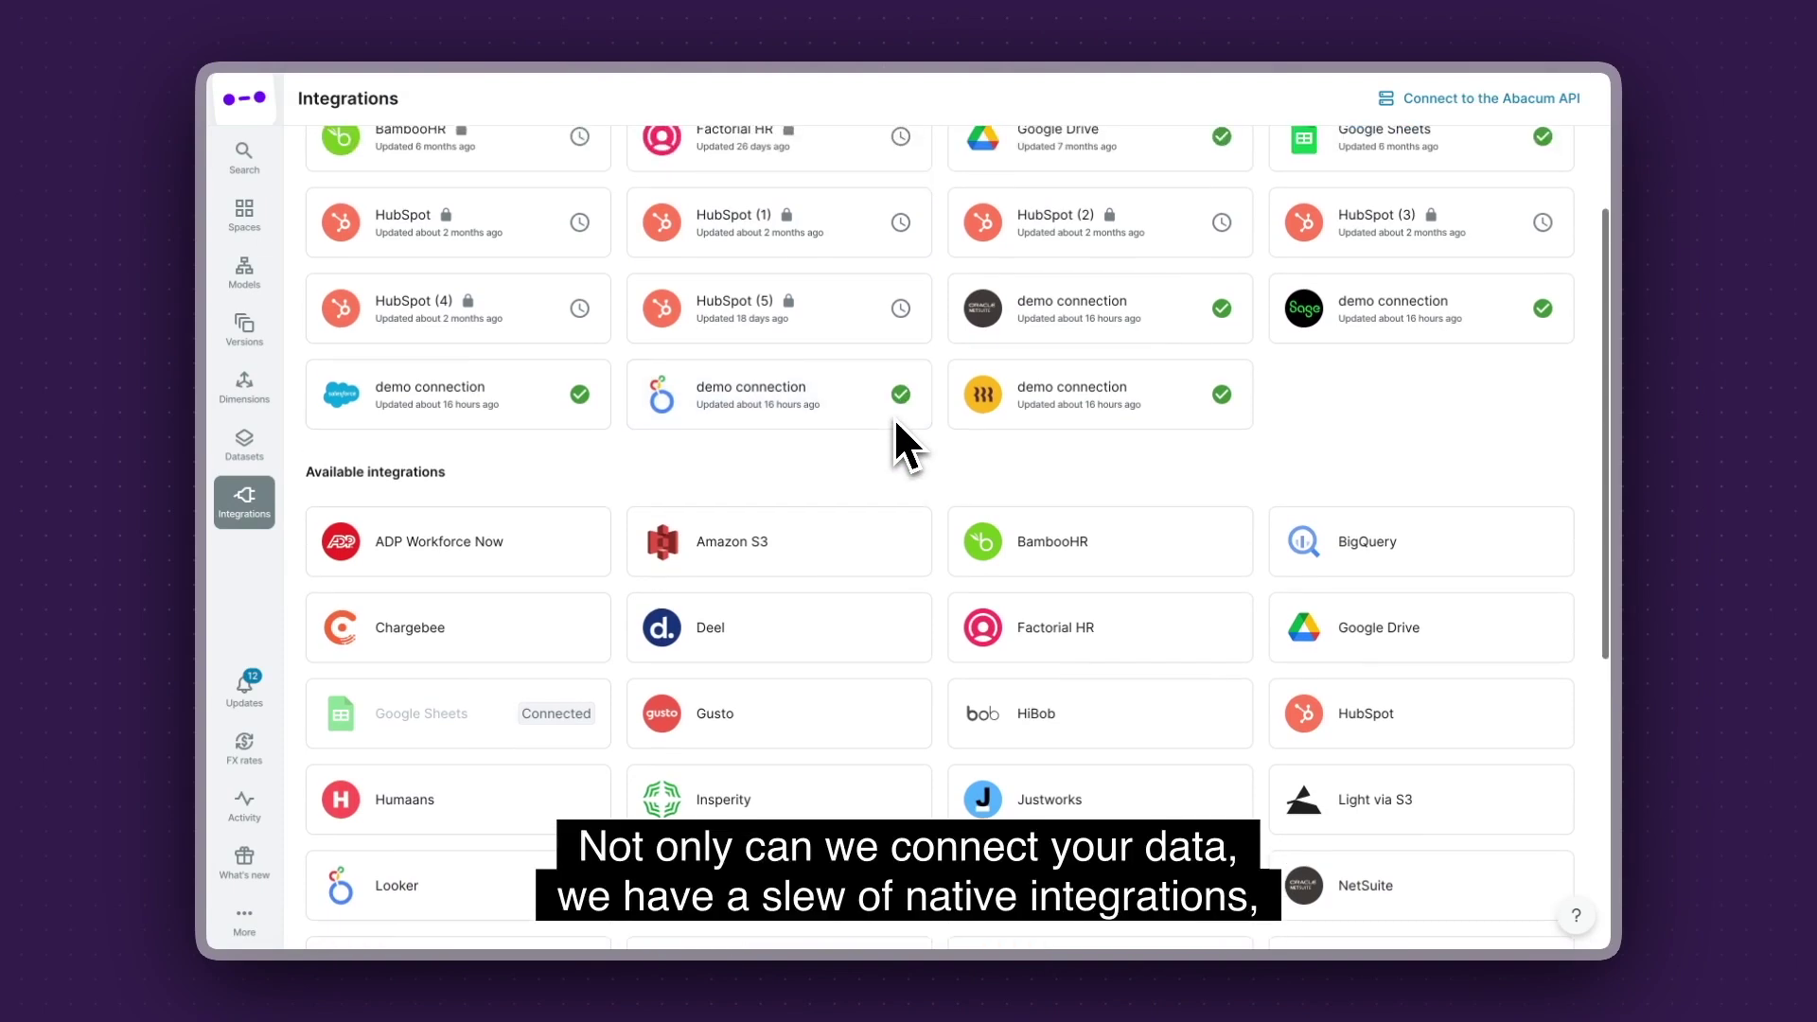
pyautogui.scroll(-1, 894, 417)
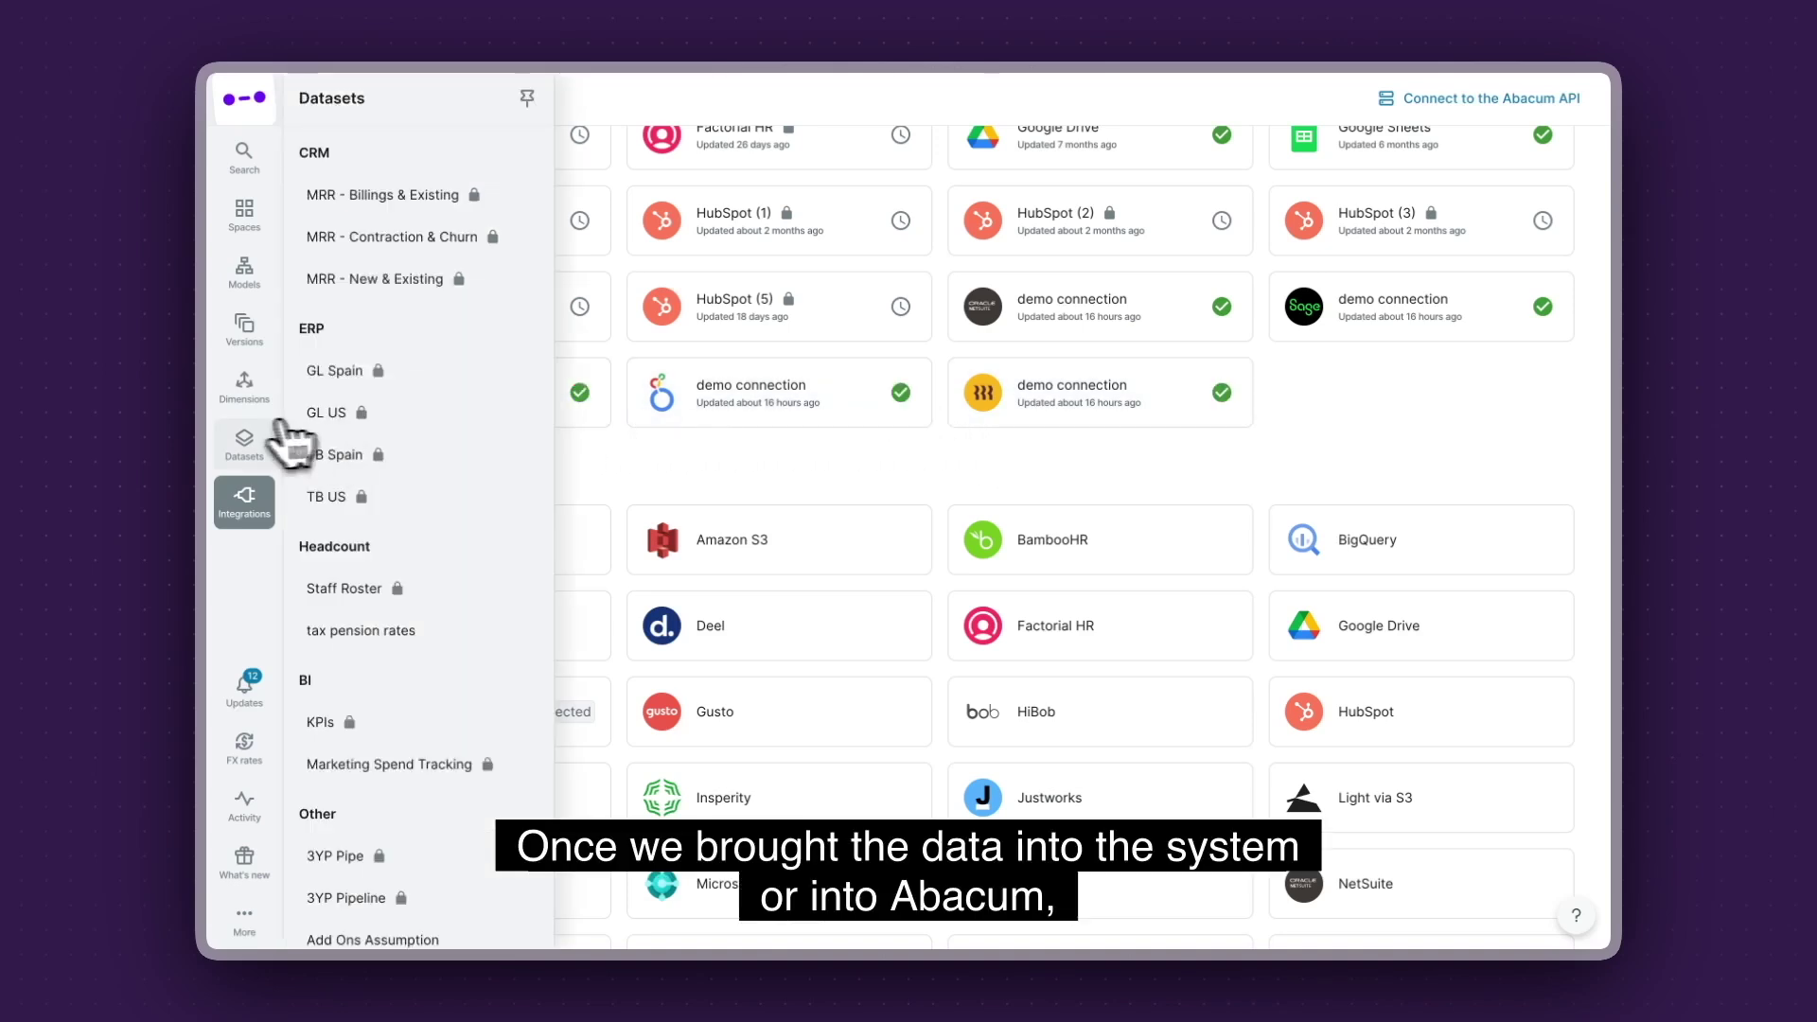
# Open the GL US dataset from the ERP group in the Datasets list
pyautogui.click(244, 443)
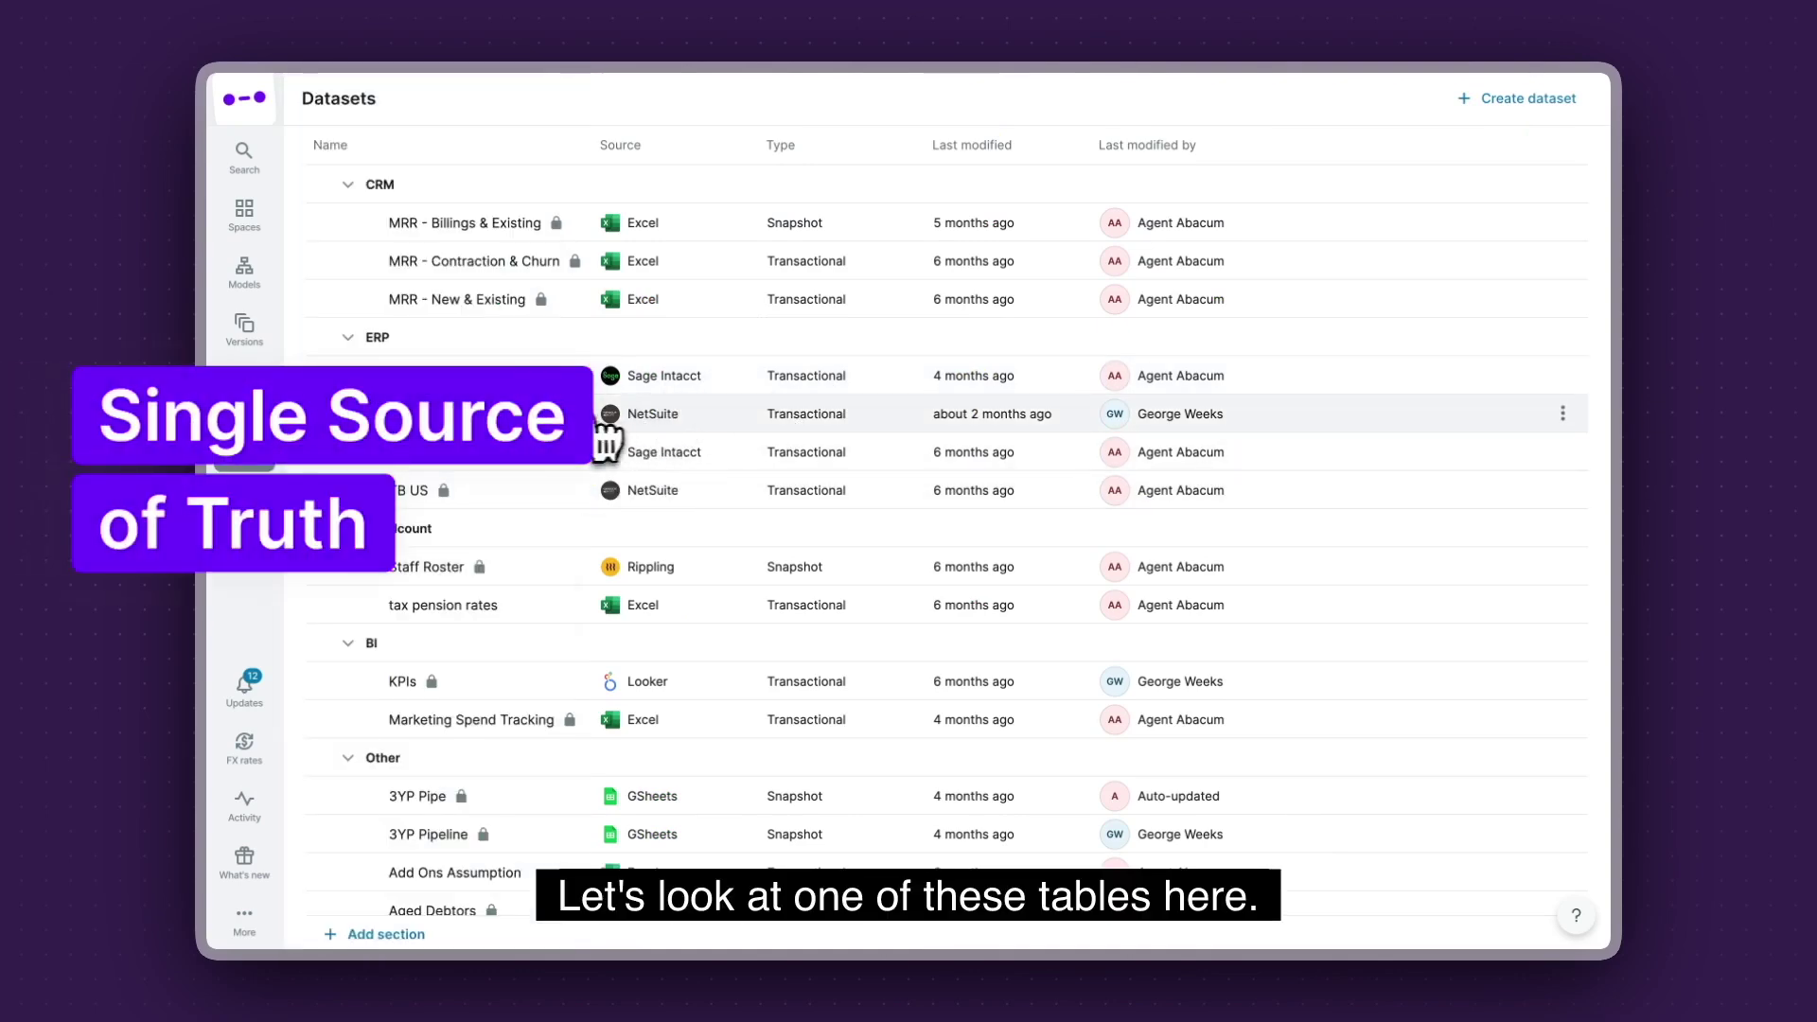
pyautogui.click(587, 414)
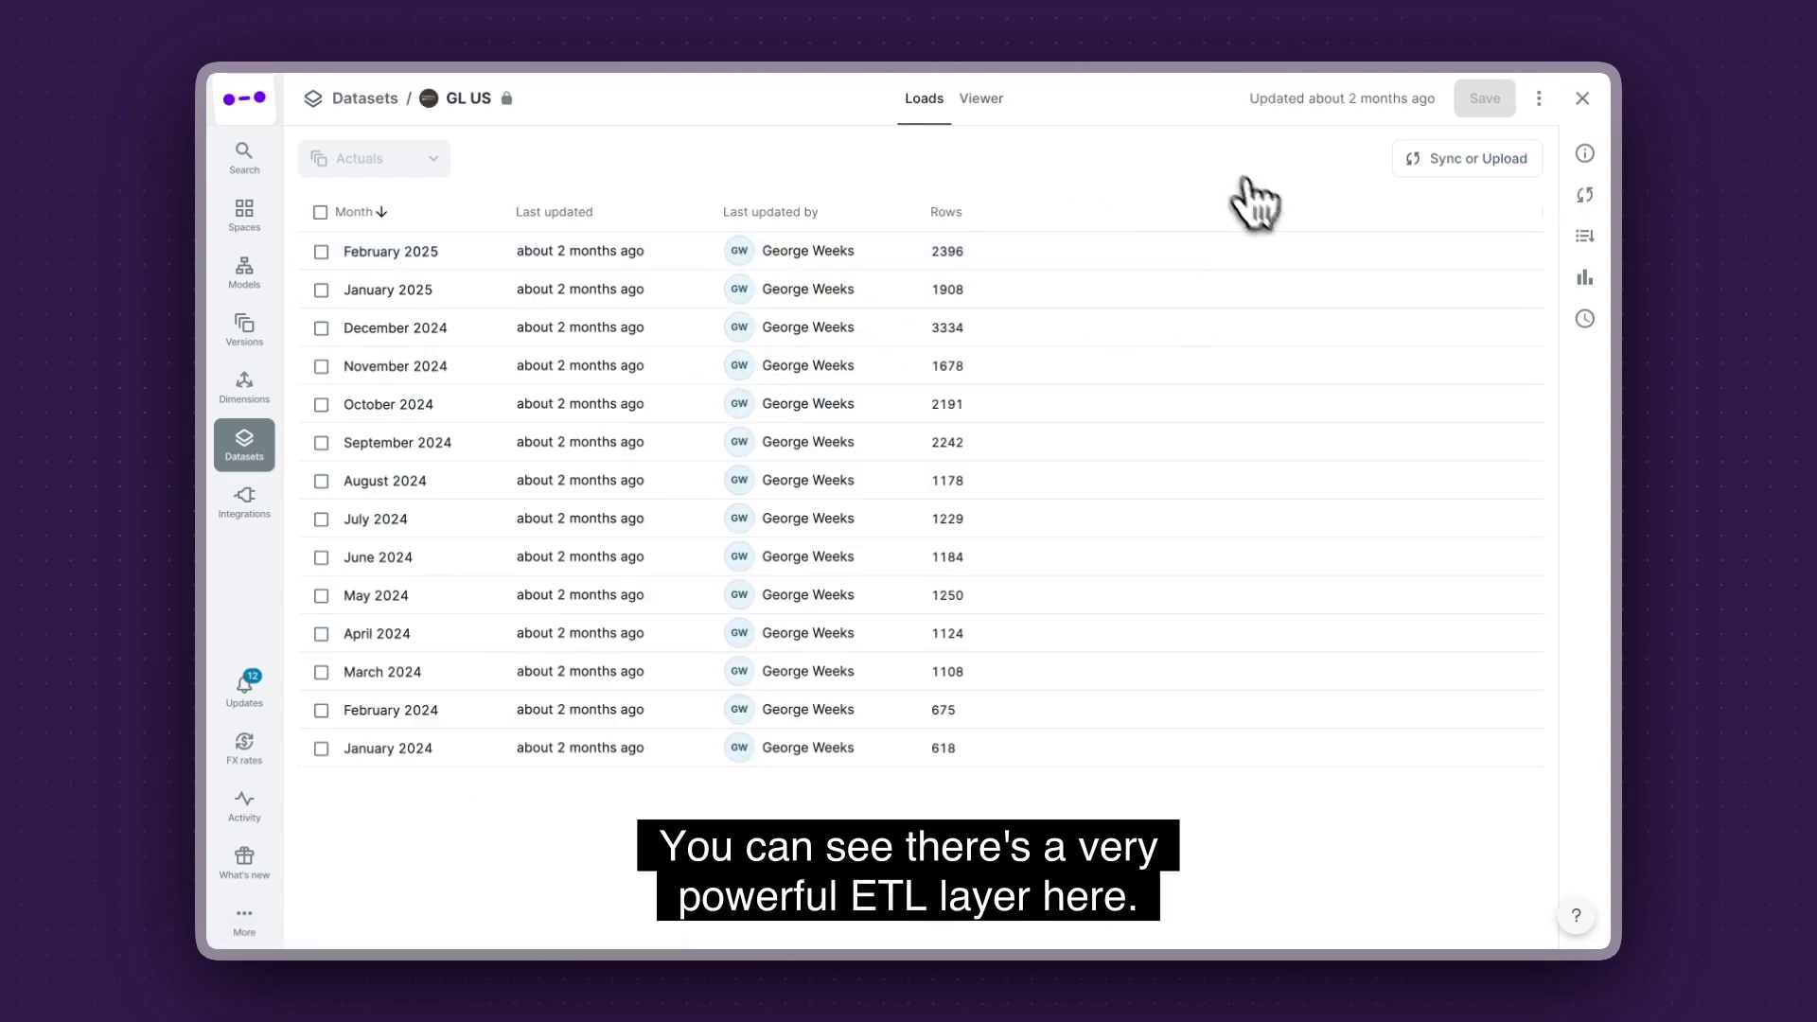
# Show the GL US rows, then edit step 4 customer_name's IF formula with the formula library expanded
pyautogui.click(984, 102)
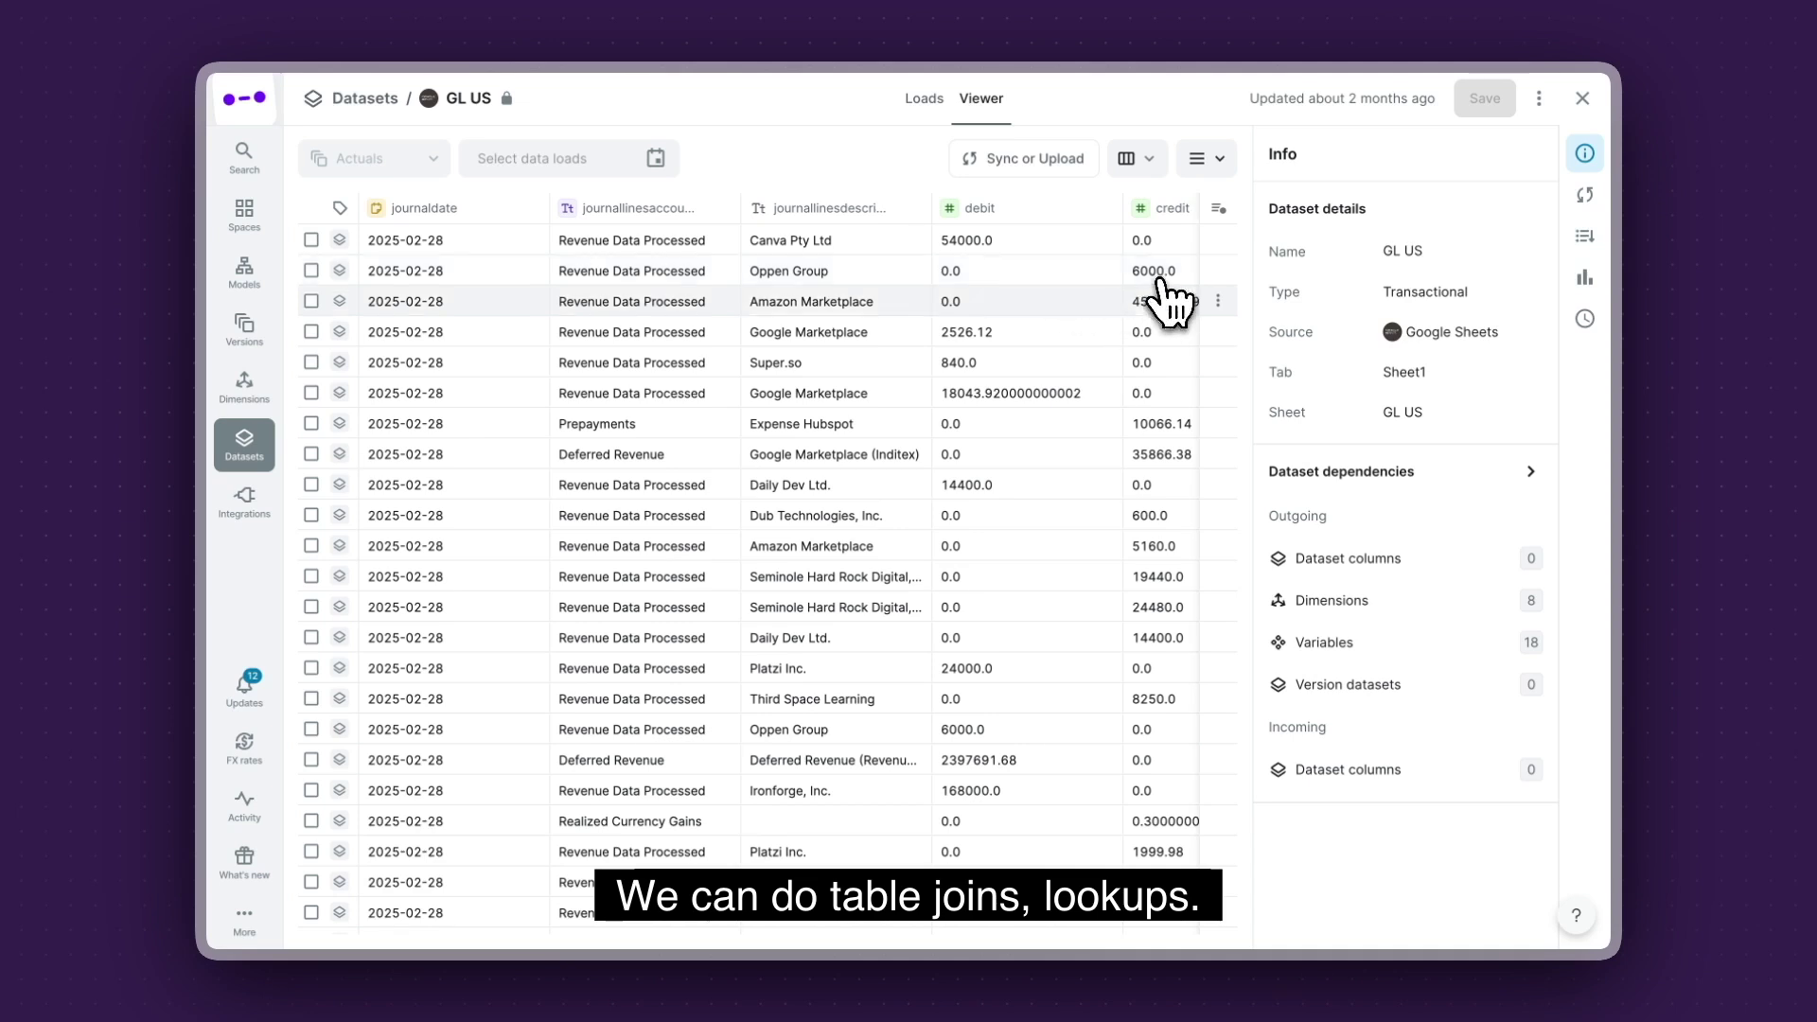
pyautogui.click(1586, 239)
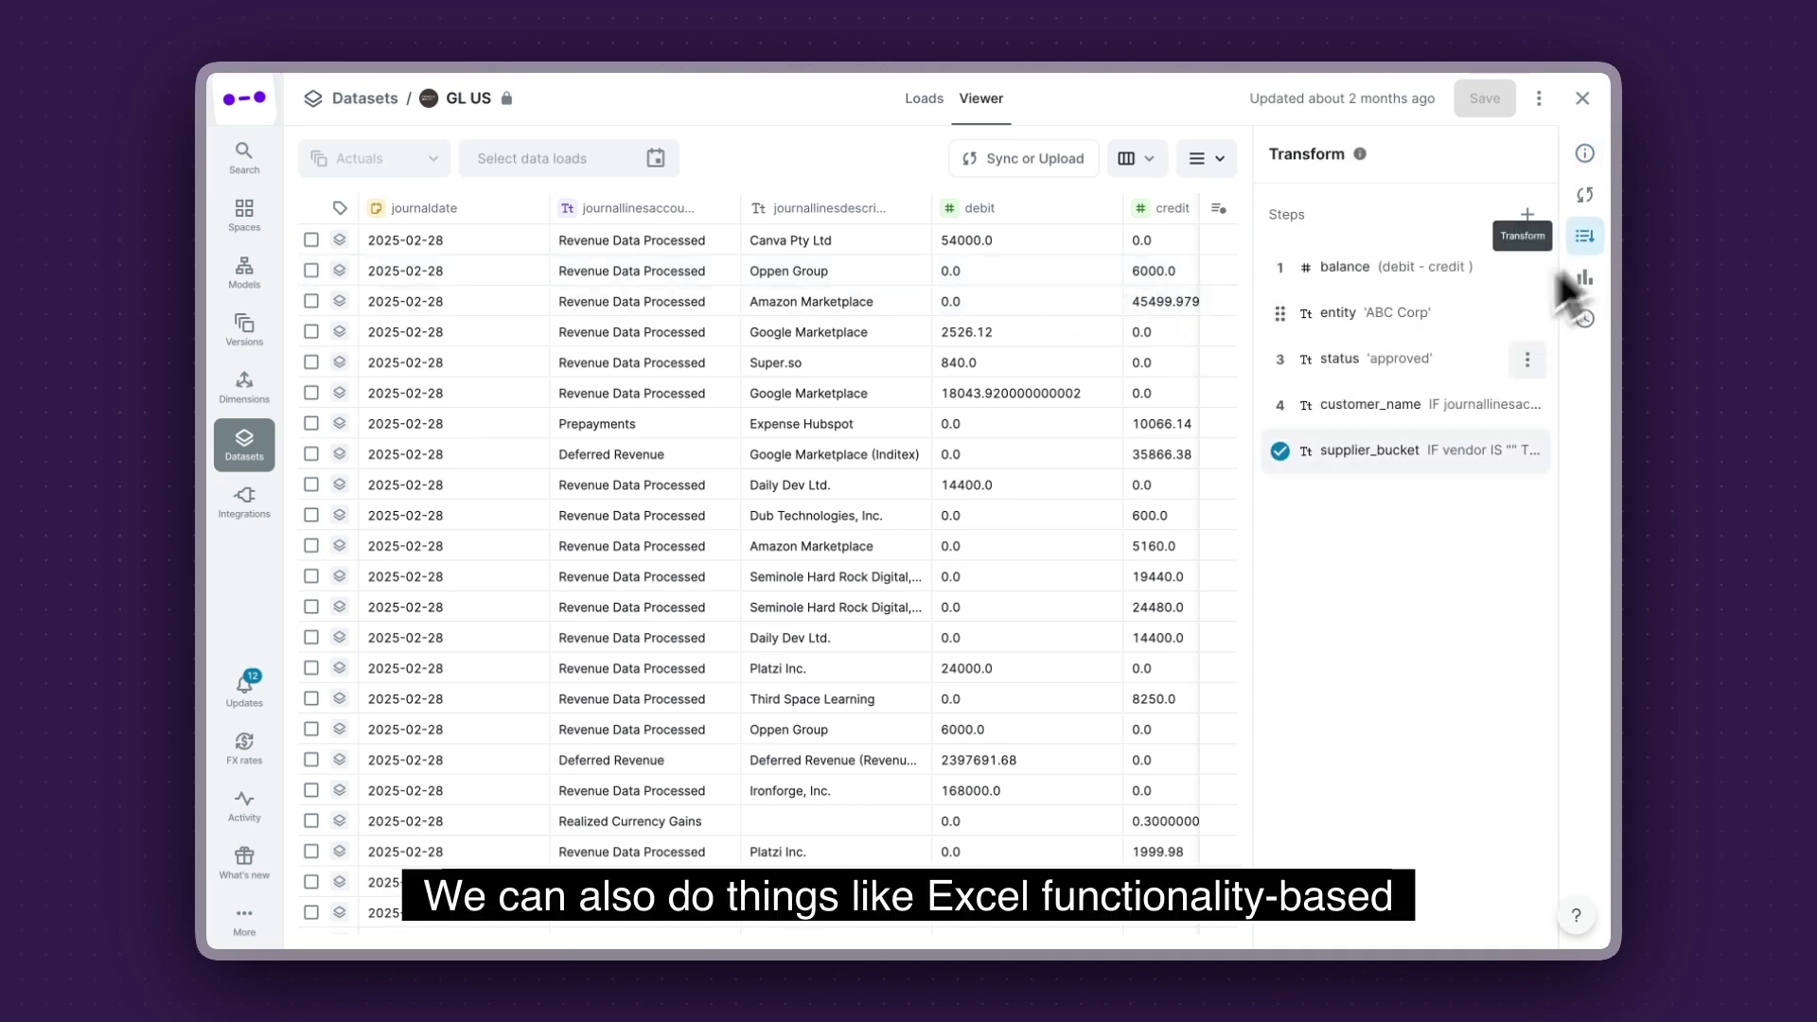
pyautogui.click(1528, 405)
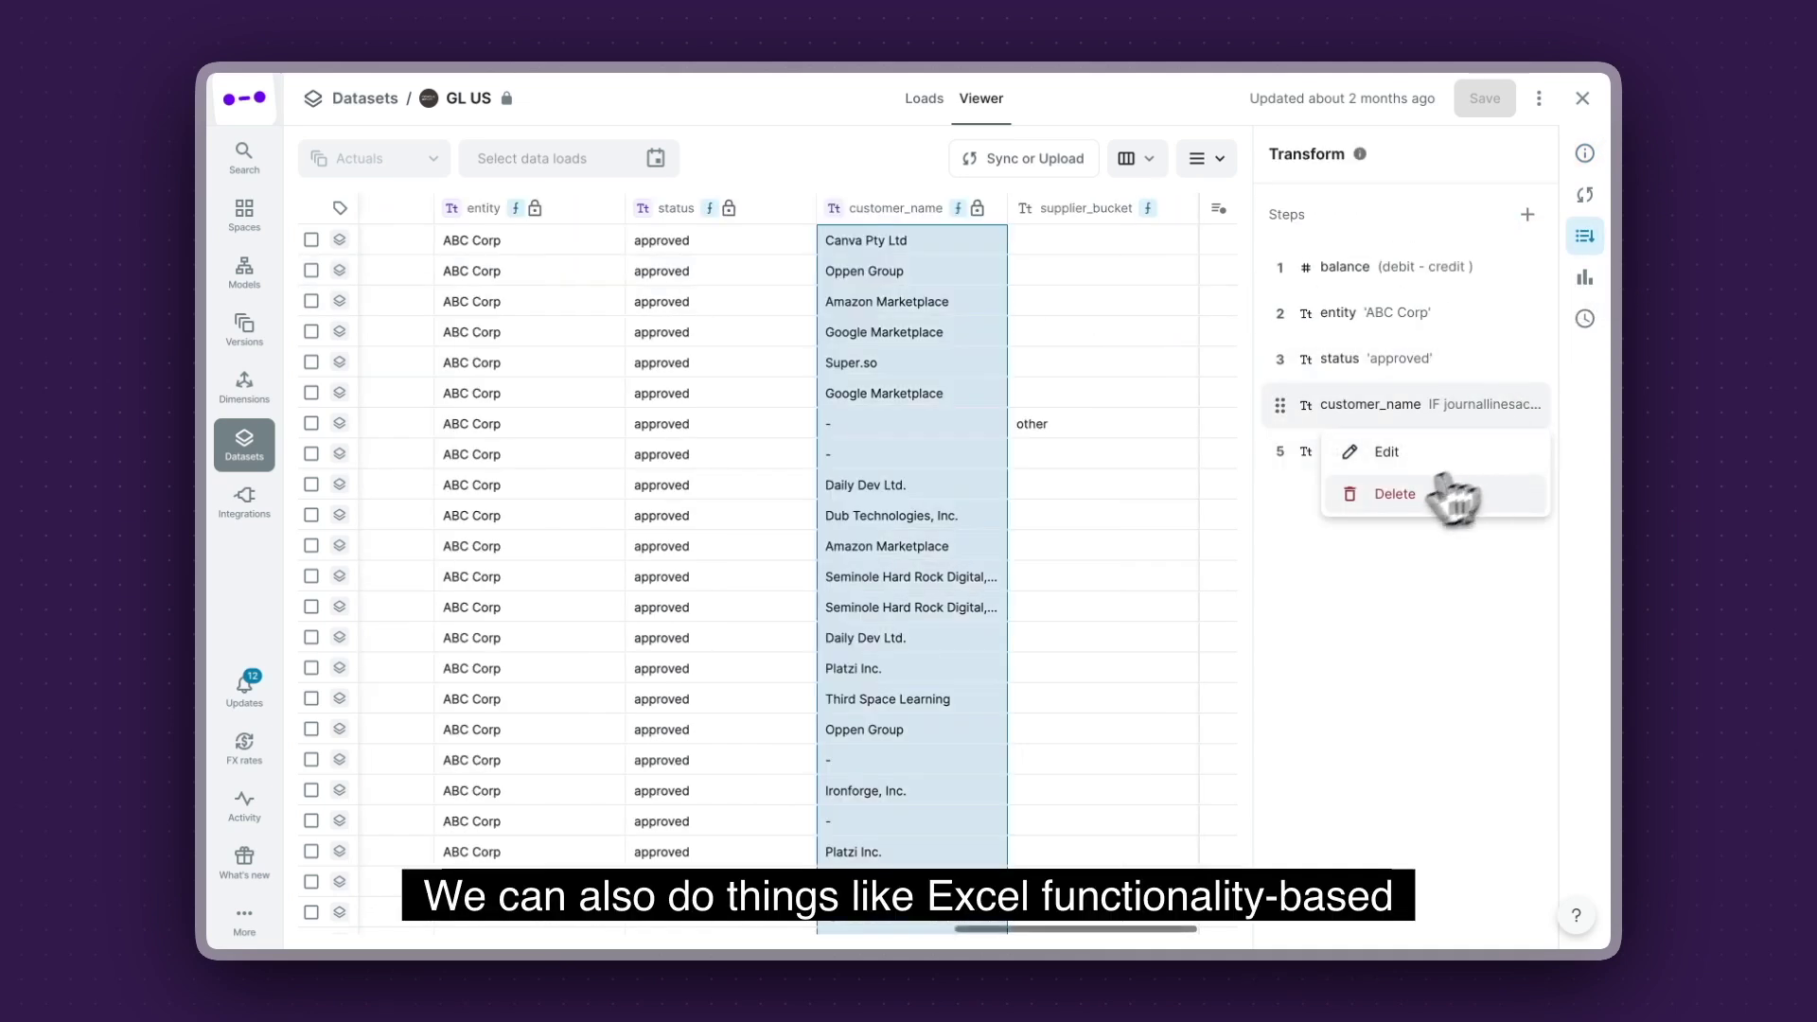
pyautogui.click(1413, 459)
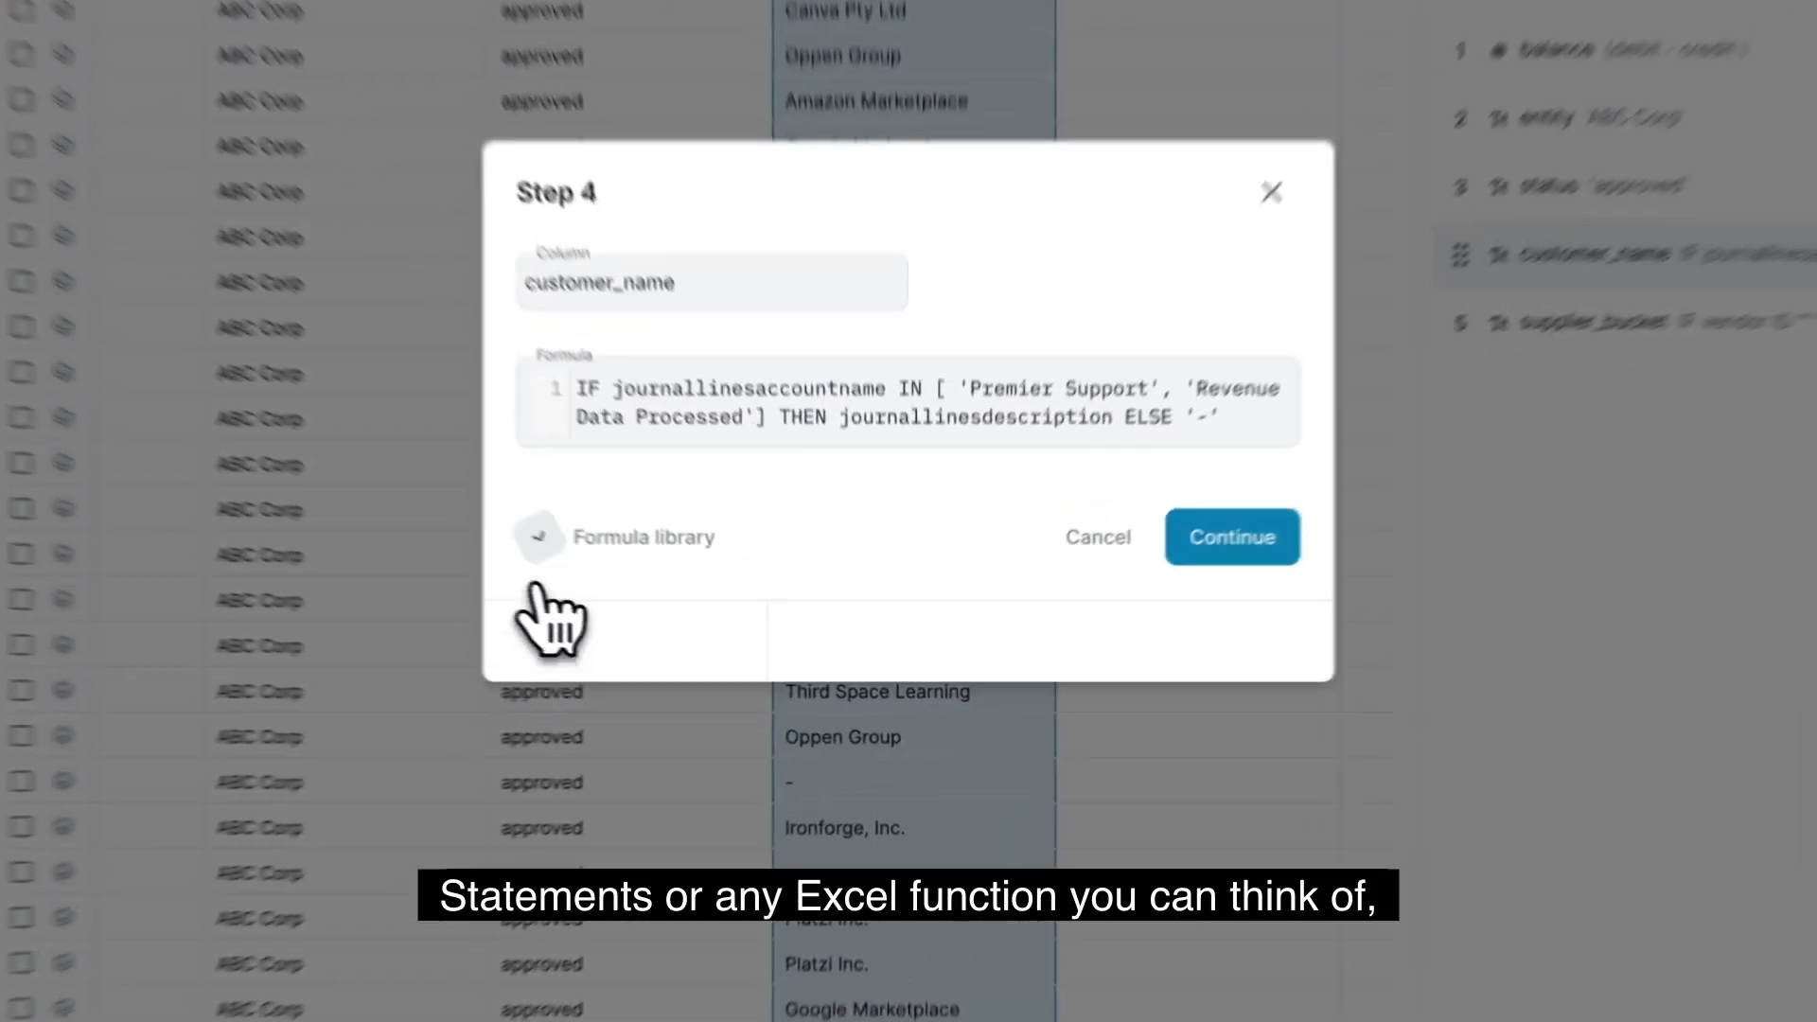
pyautogui.click(660, 624)
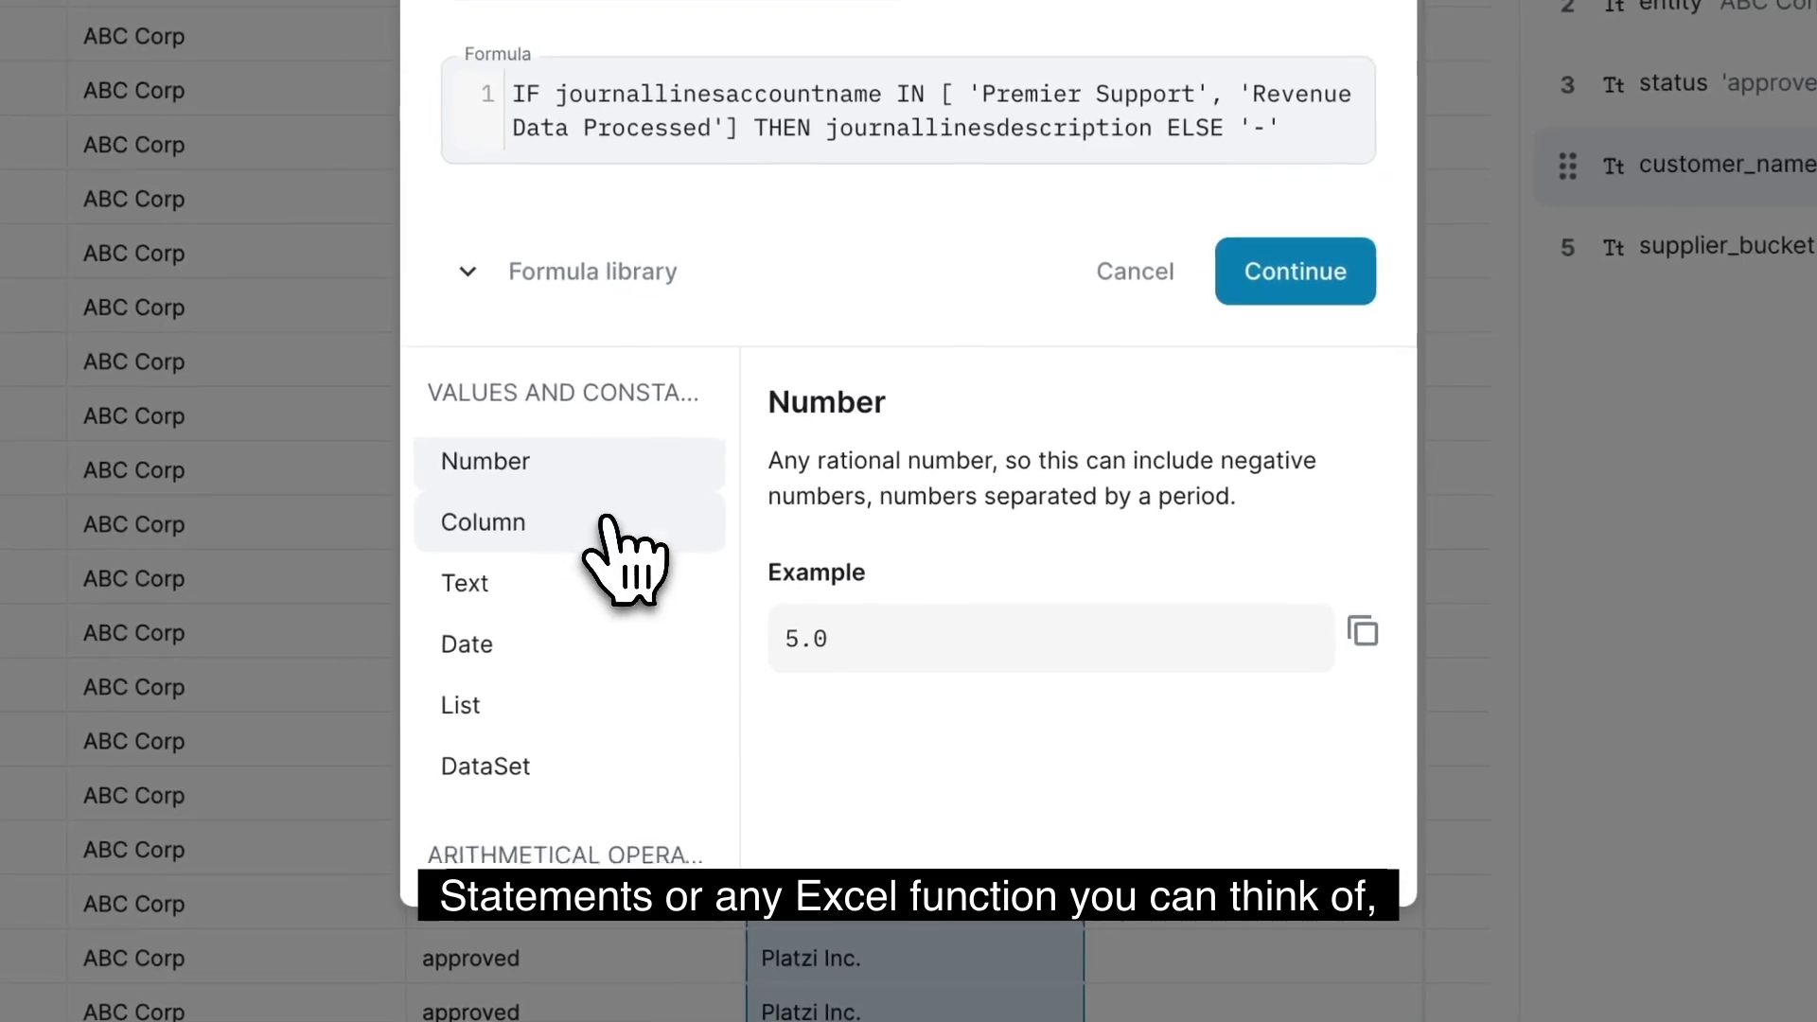
pyautogui.scroll(-4, 586, 535)
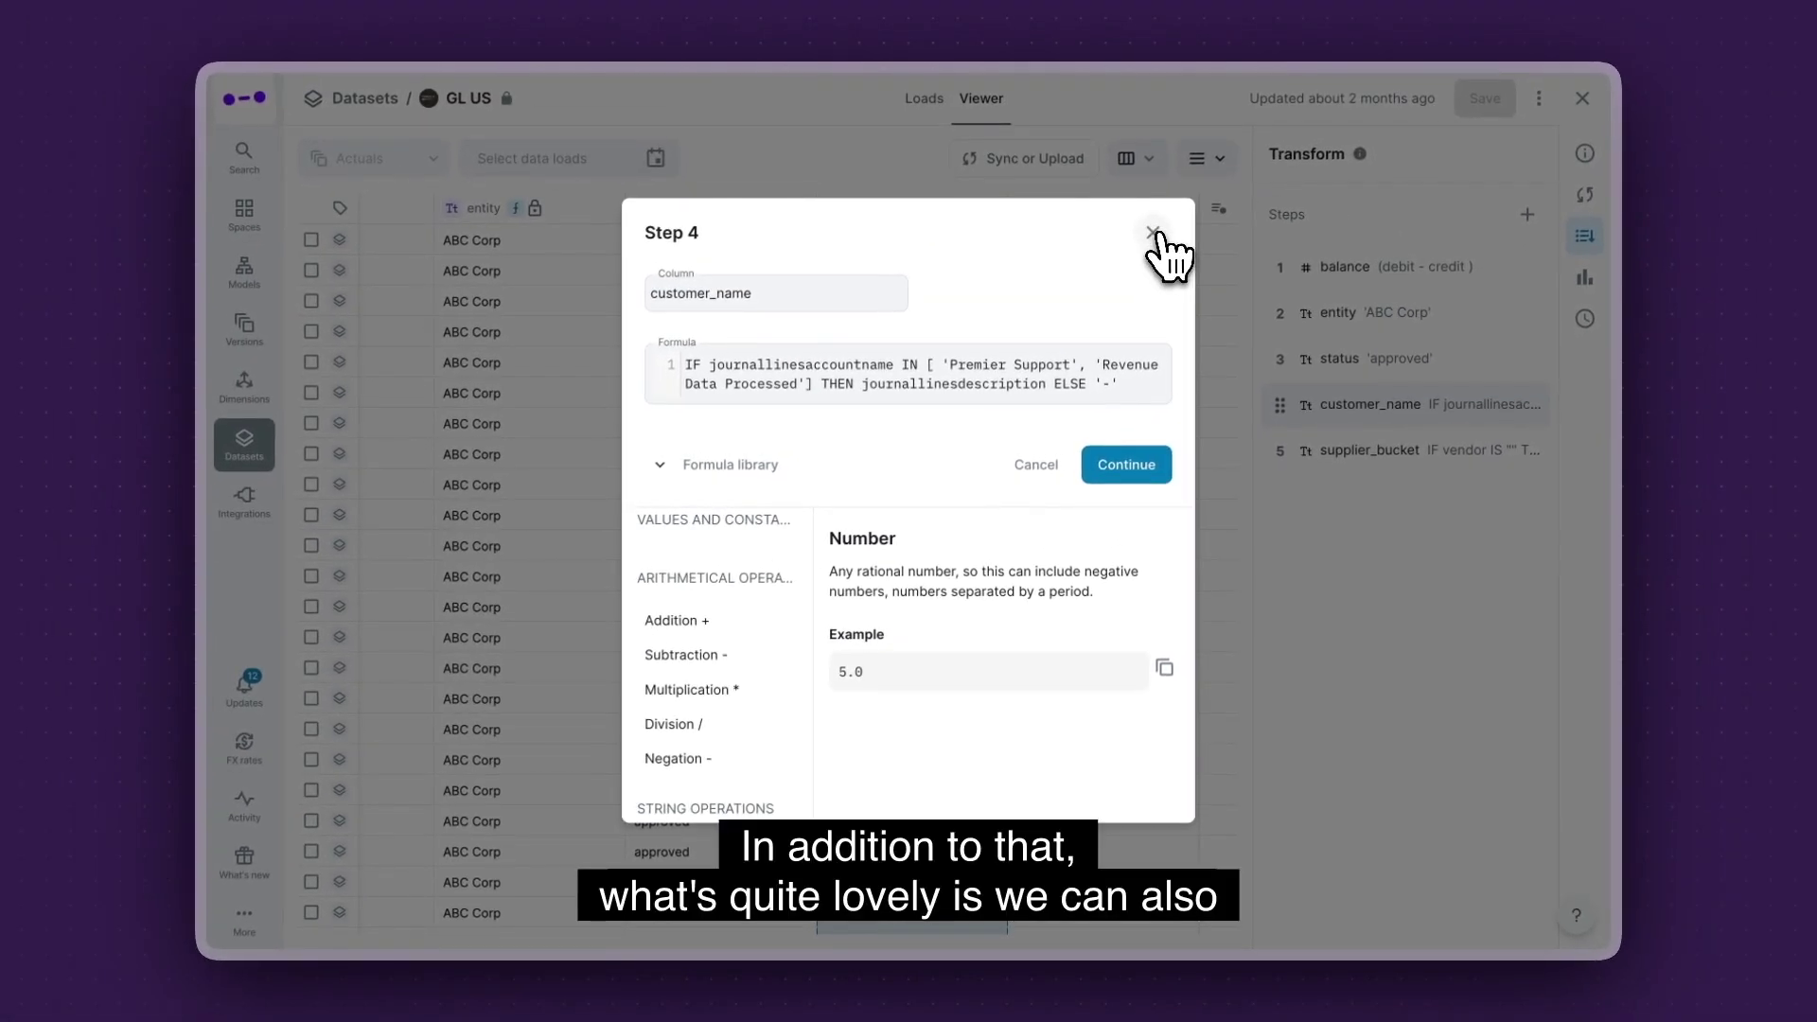
# Close the customer_name formula unchanged, preview the AI classifier step, then dismiss it
pyautogui.click(1152, 233)
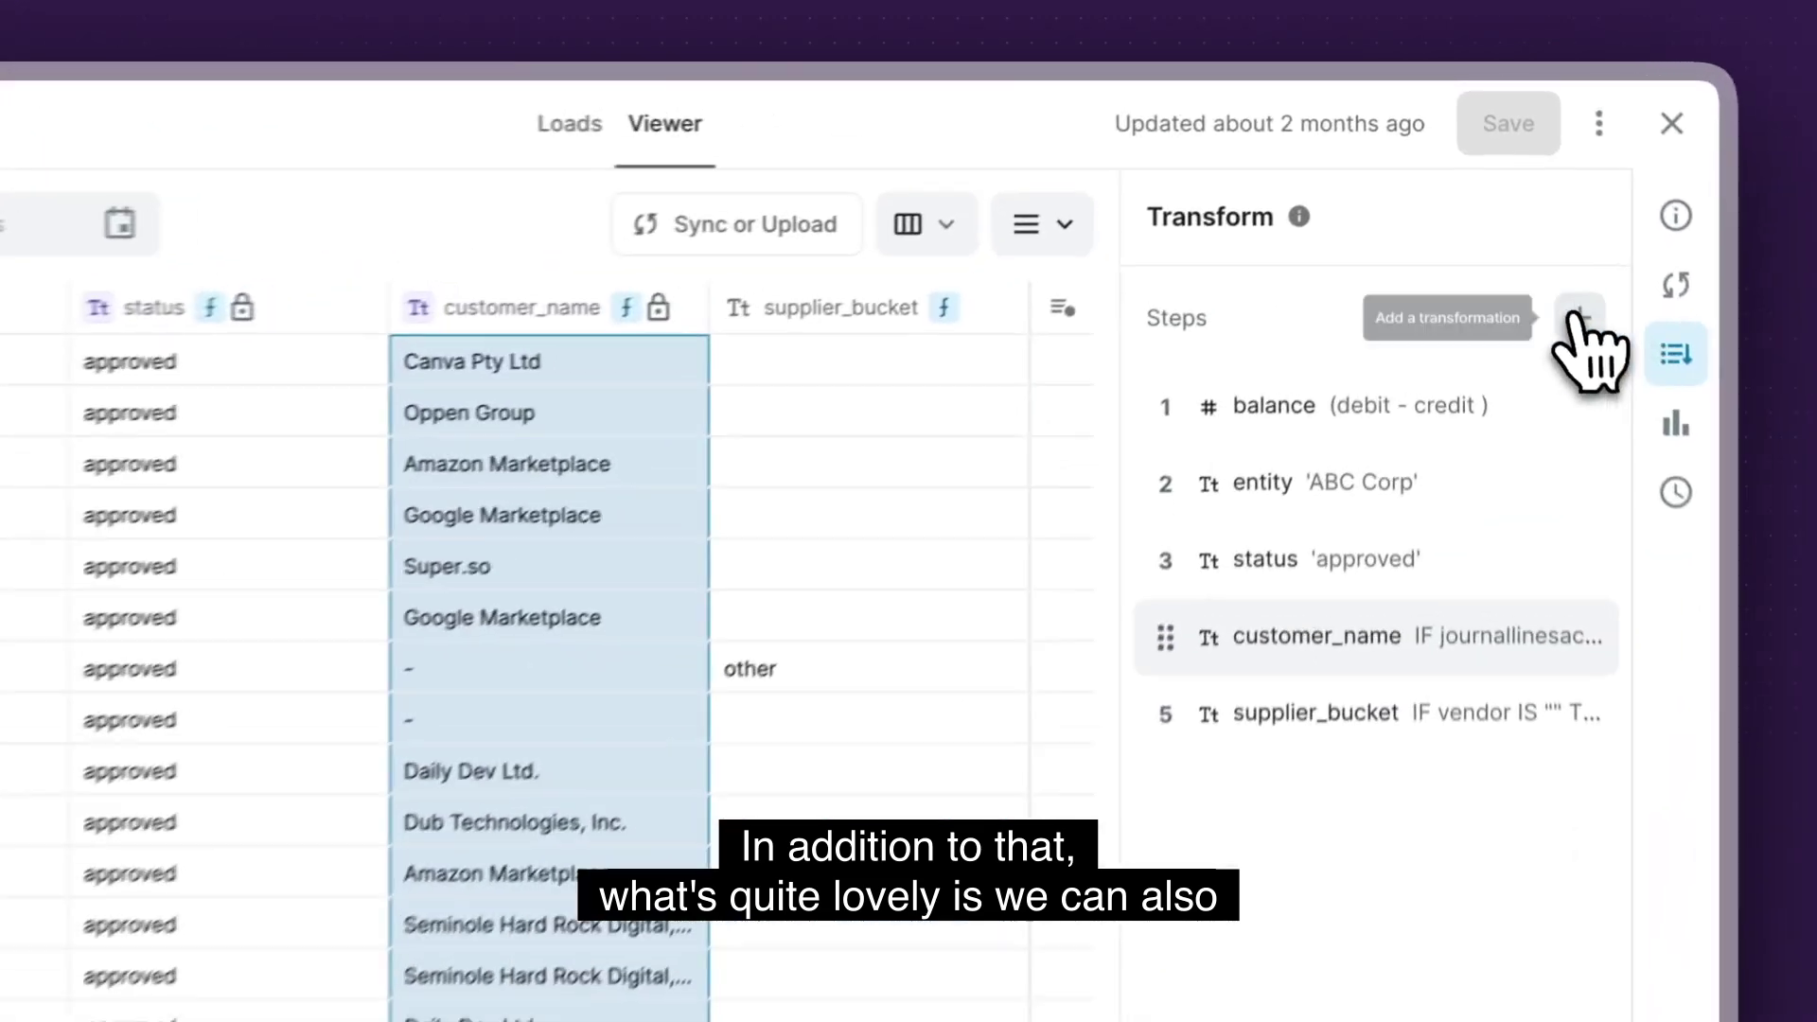
pyautogui.click(1526, 215)
pyautogui.click(1525, 487)
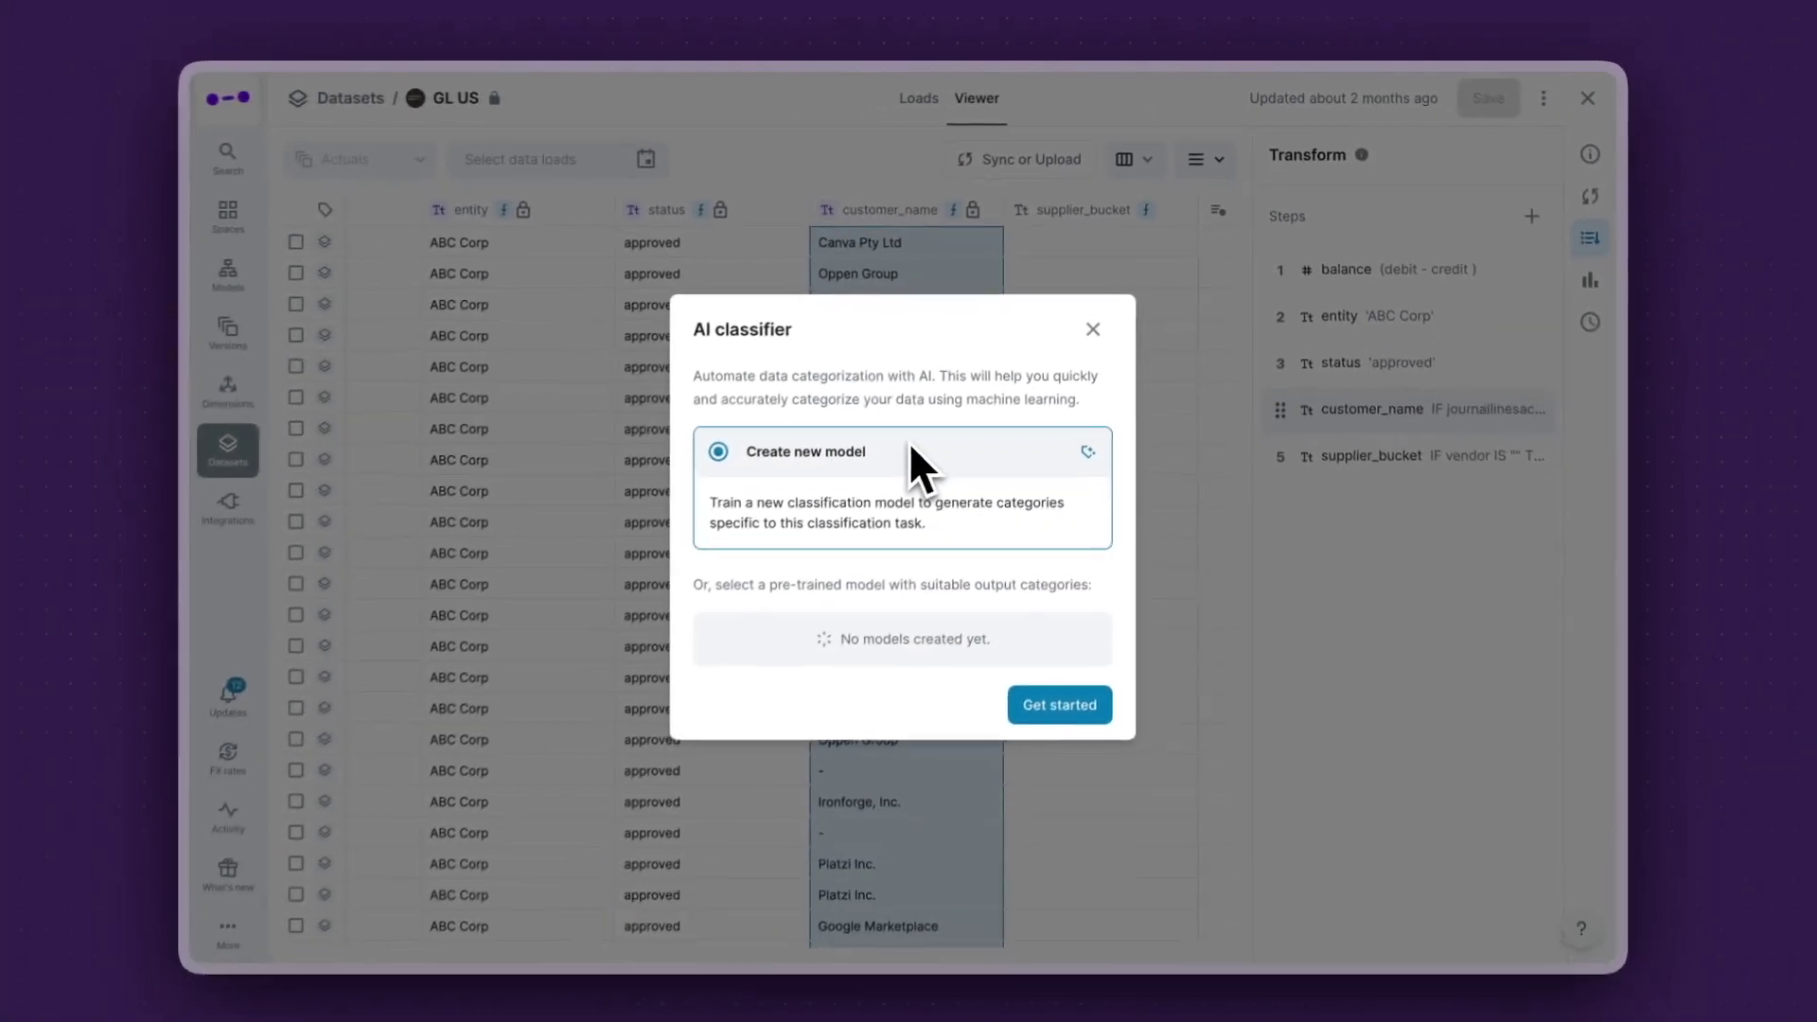
pyautogui.click(1094, 329)
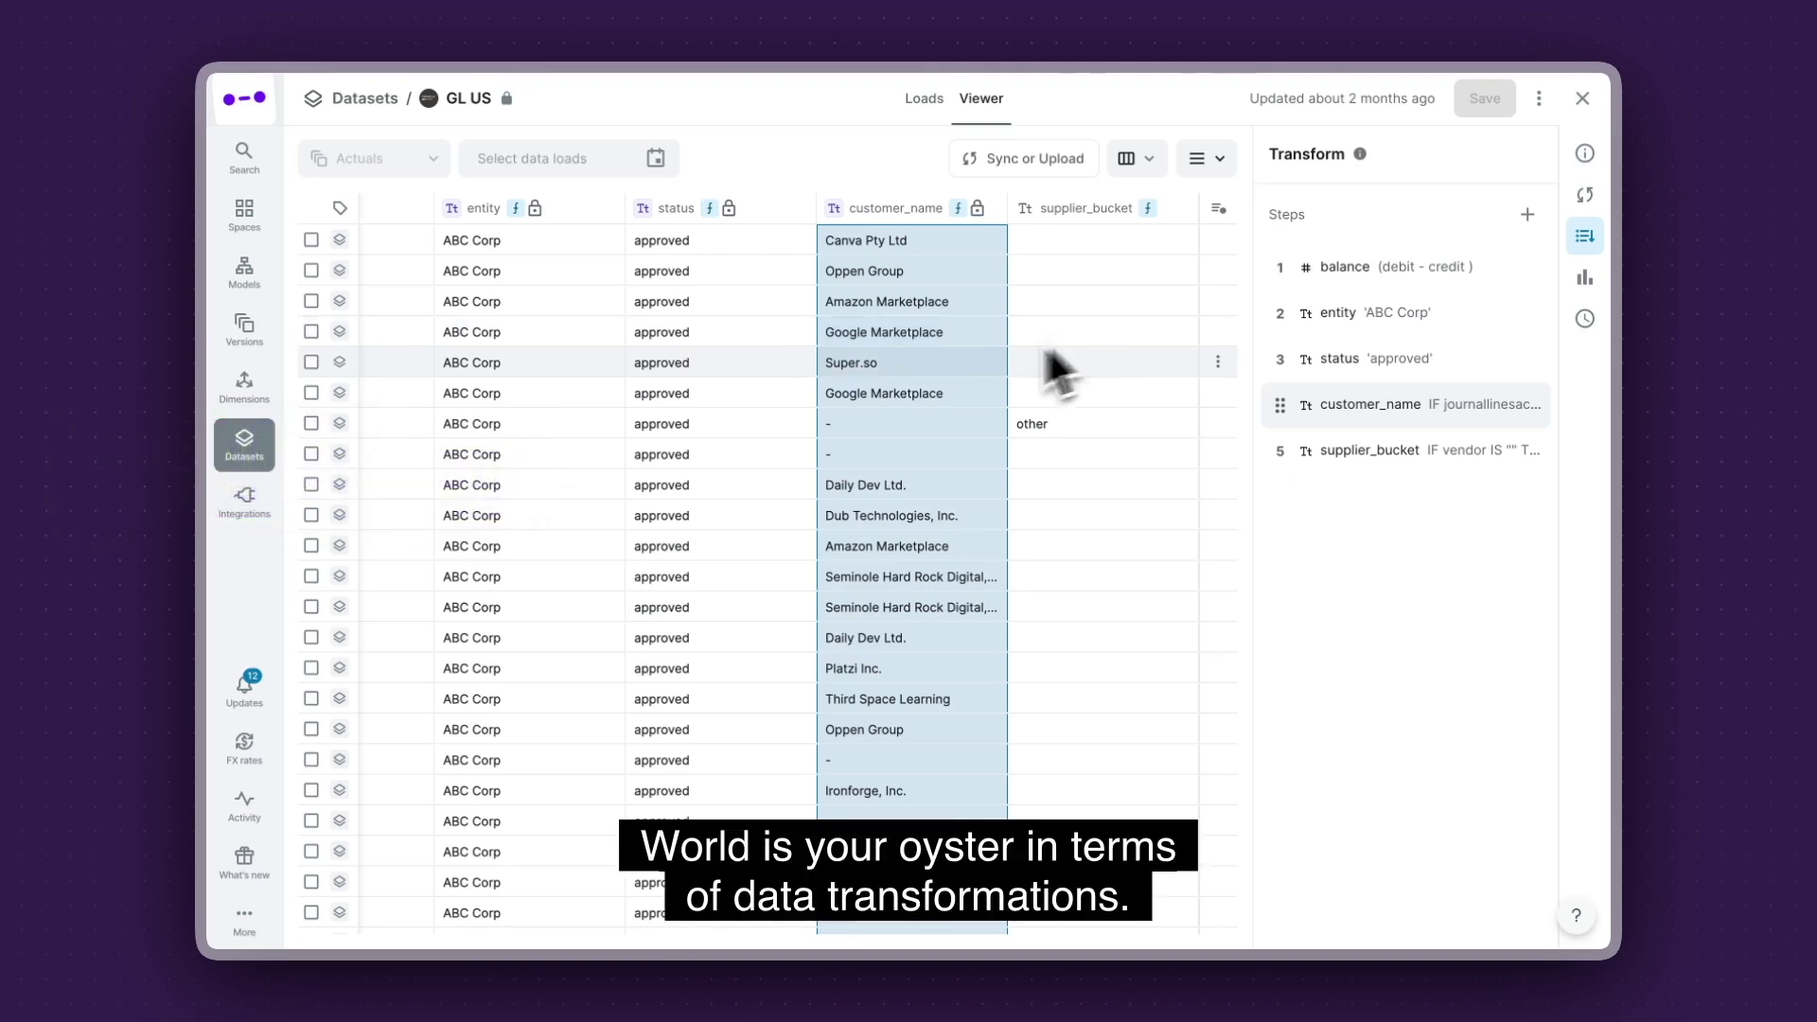
# Scroll back to the first column, select the first journal row and show its adjustment options
pyautogui.hscroll(-10, 940, 394)
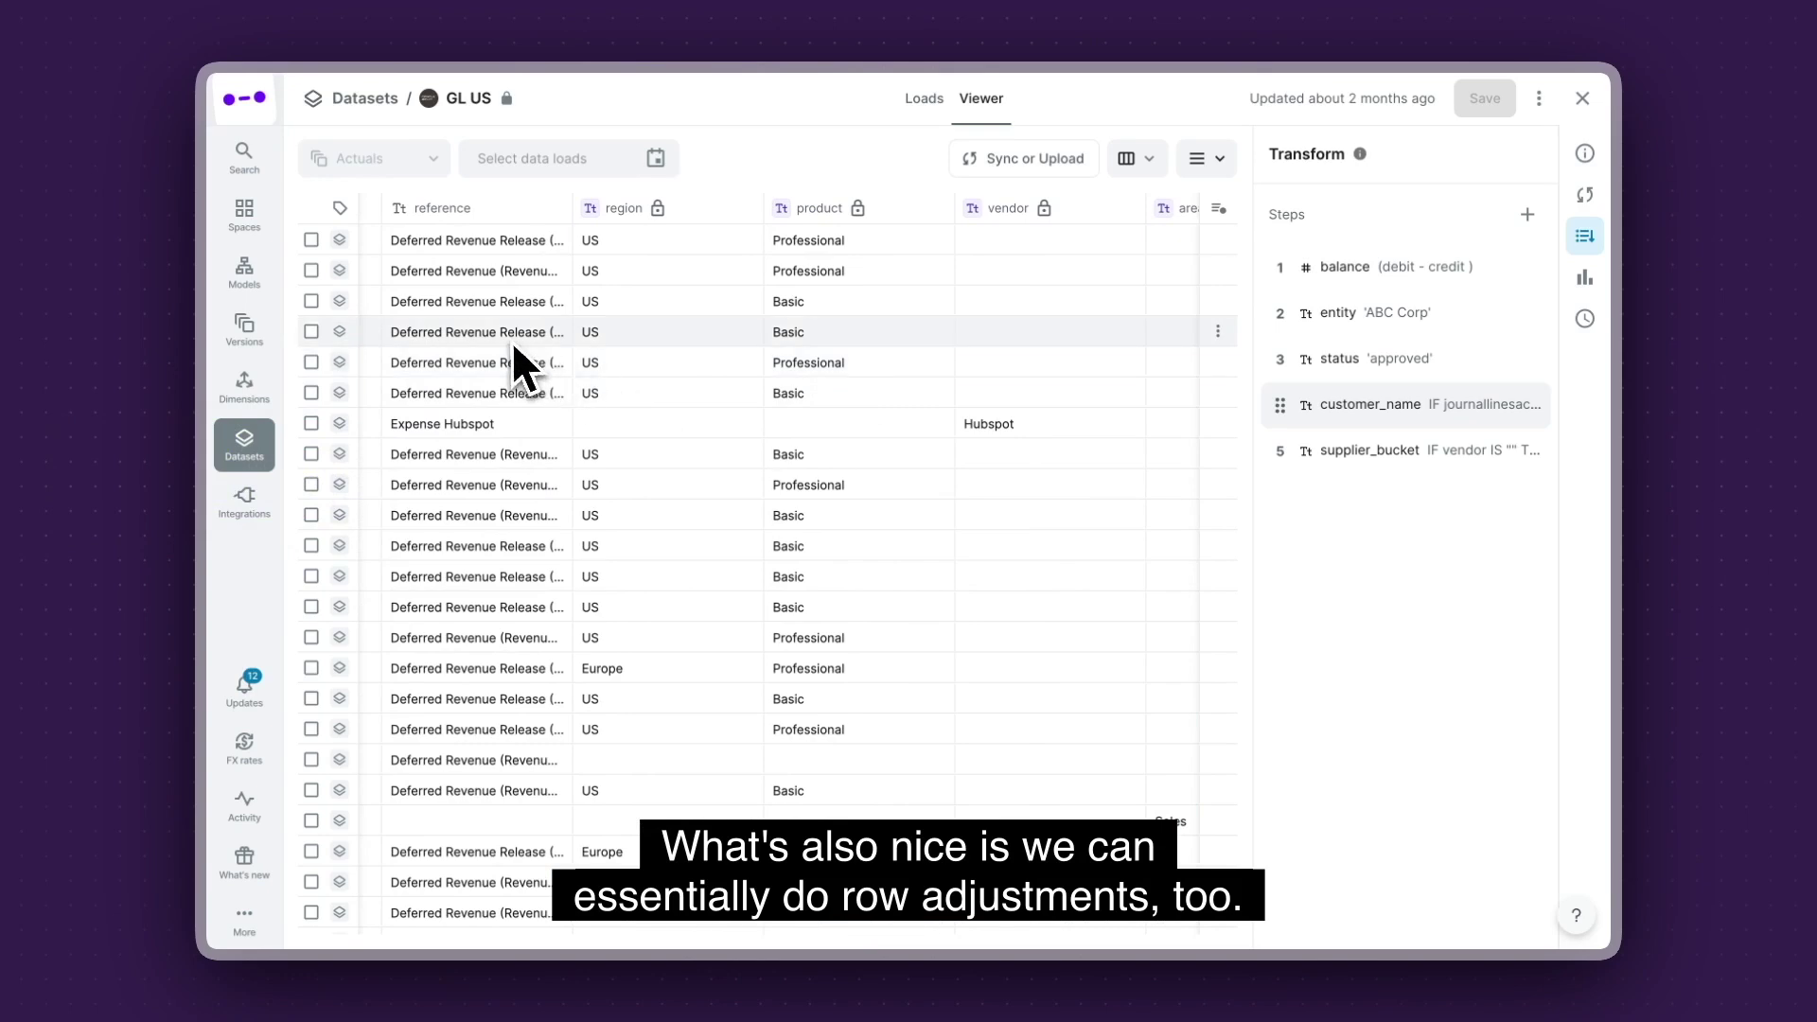
pyautogui.hscroll(-10, 514, 356)
pyautogui.hscroll(-3, 468, 333)
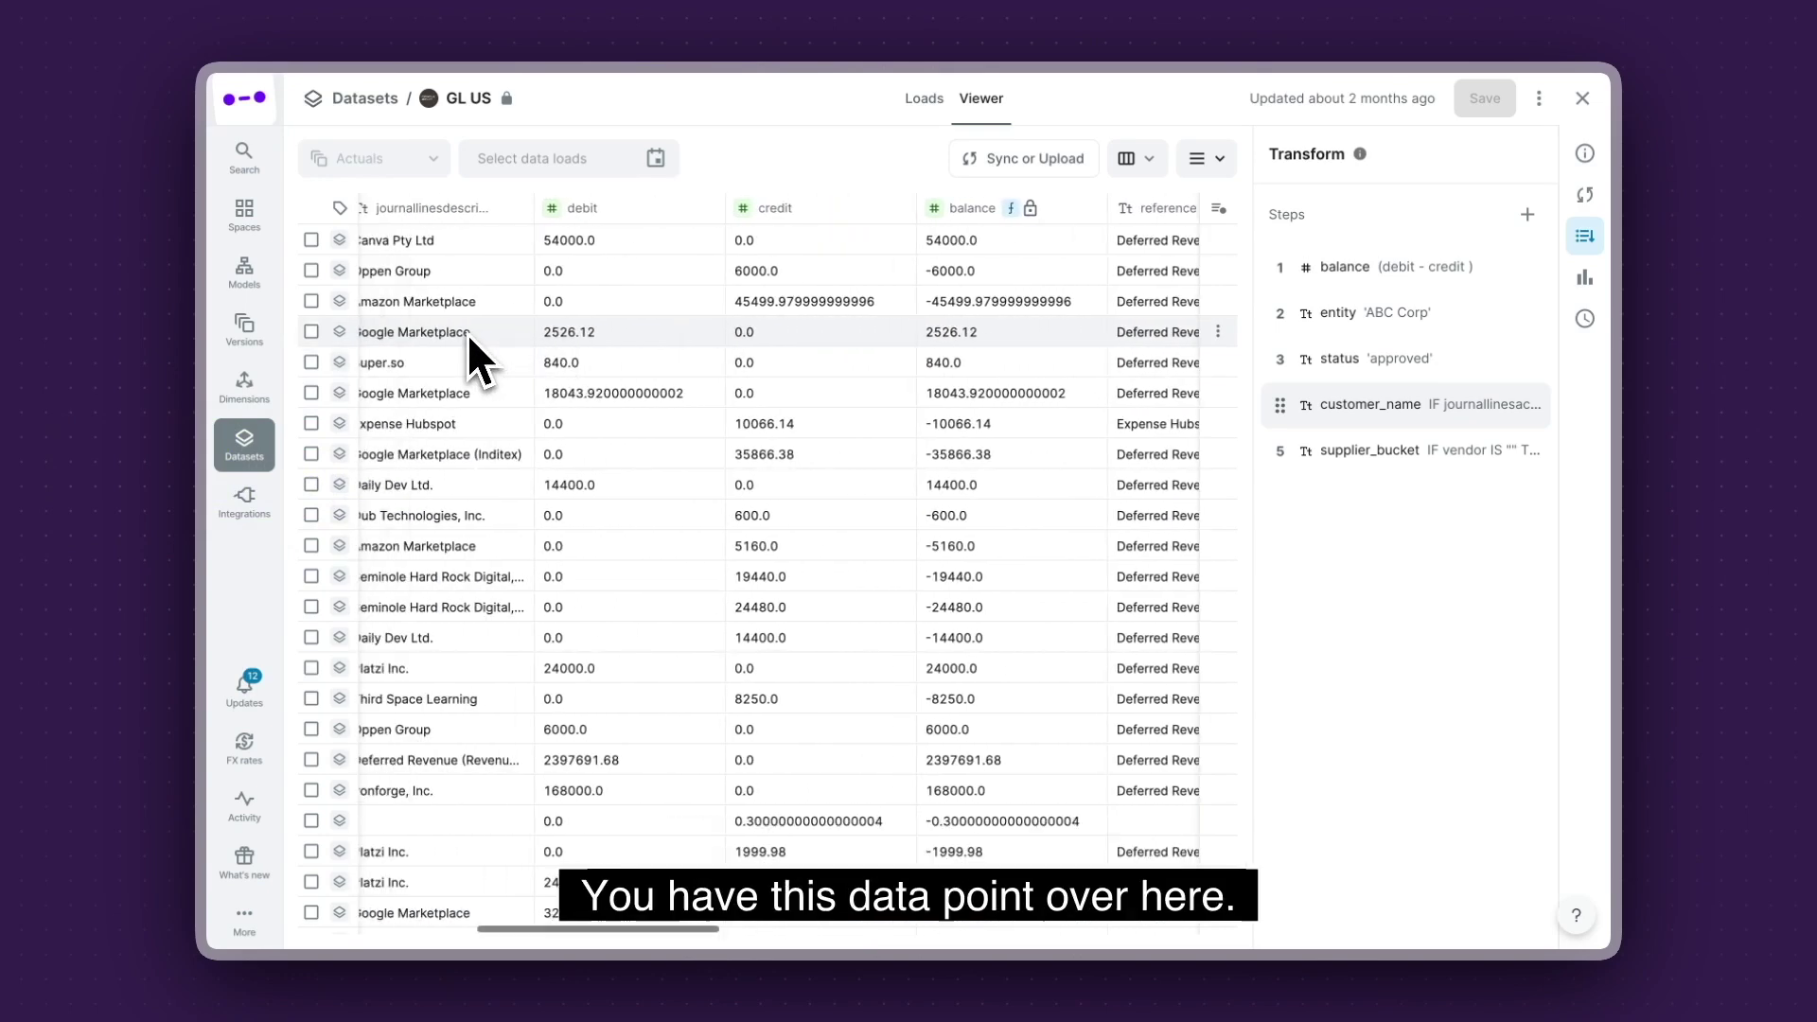
pyautogui.hscroll(-3, 428, 280)
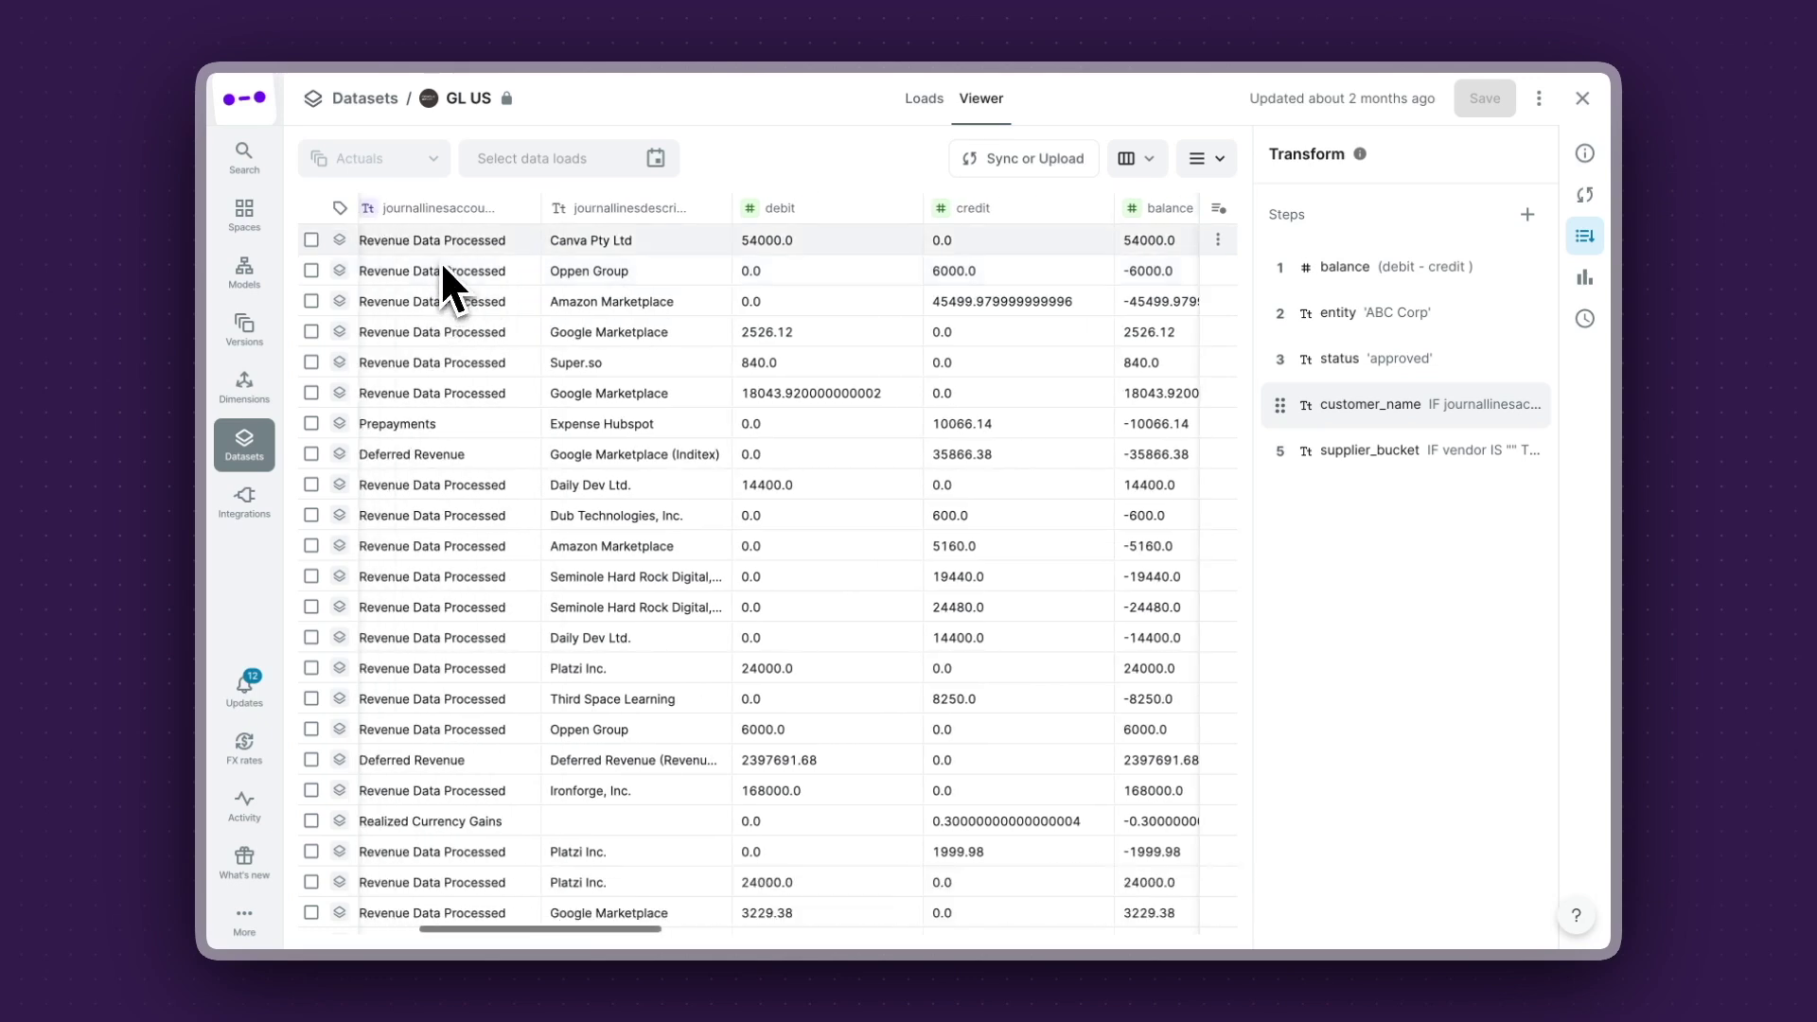
pyautogui.click(441, 248)
pyautogui.rightClick(443, 246)
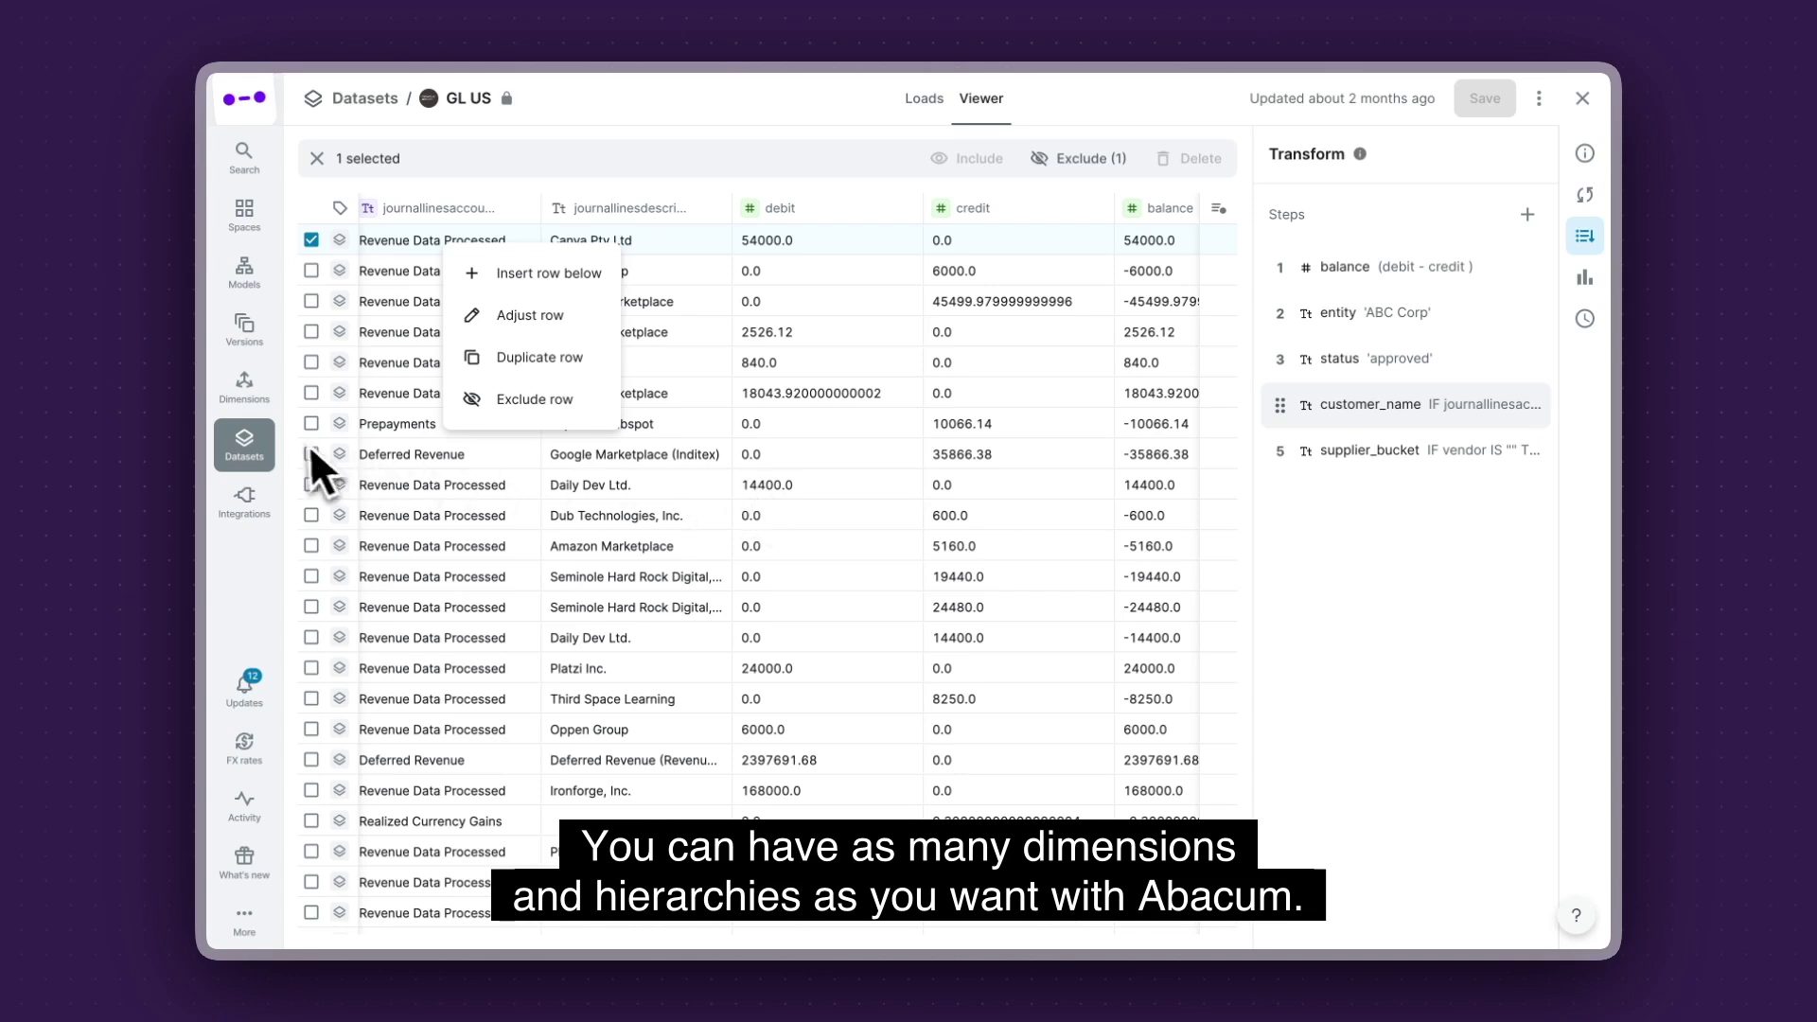
# From All dimensions, open the coa dimension's five-level chart-of-accounts hierarchy
pyautogui.click(258, 409)
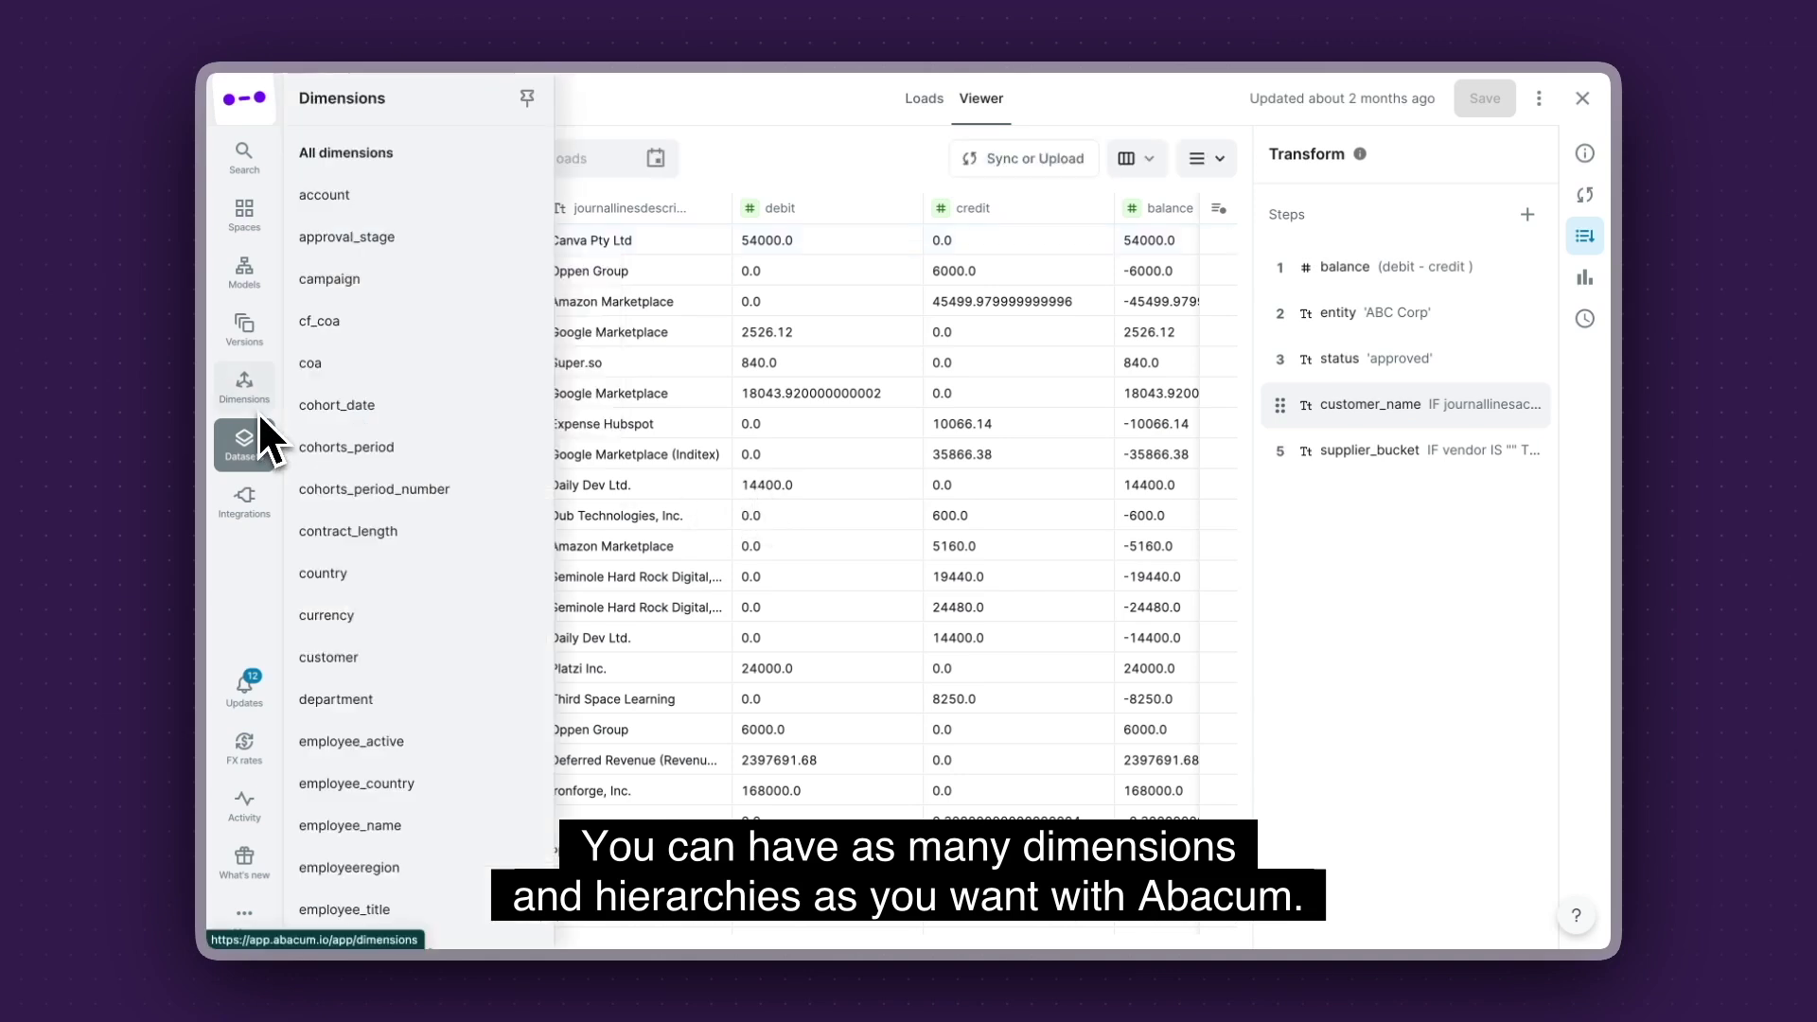
pyautogui.click(251, 402)
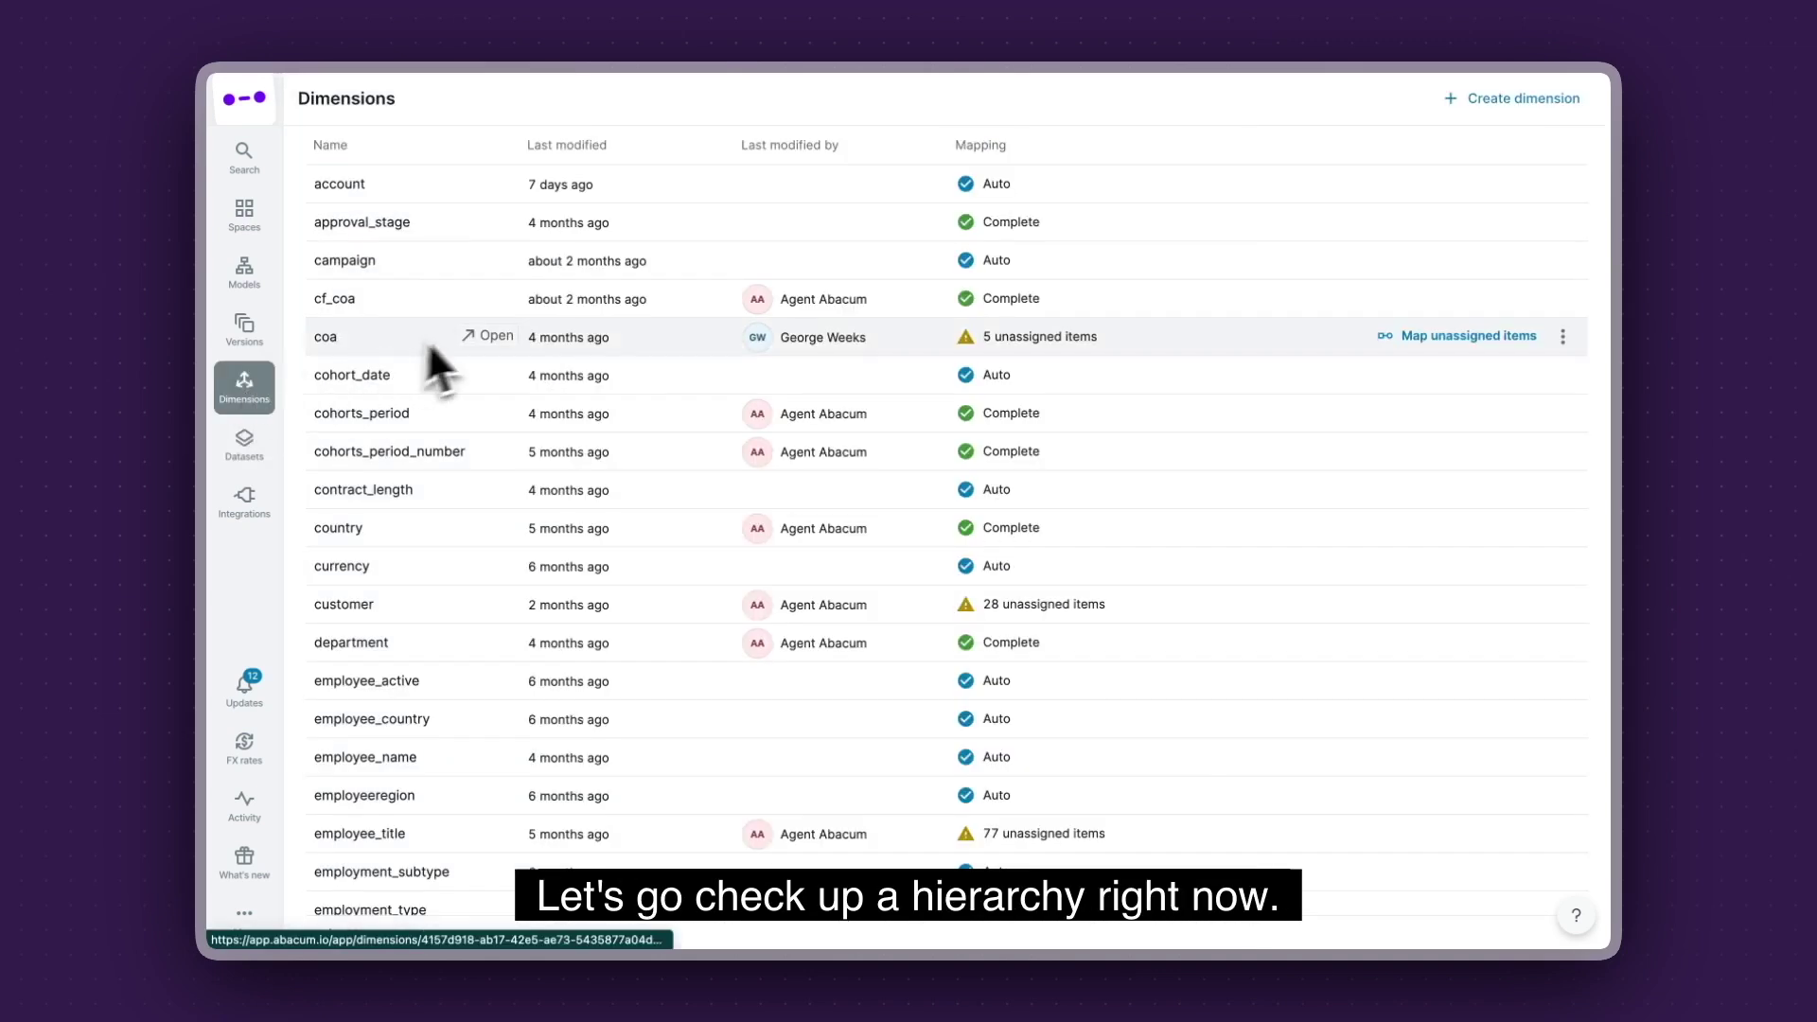
pyautogui.click(499, 338)
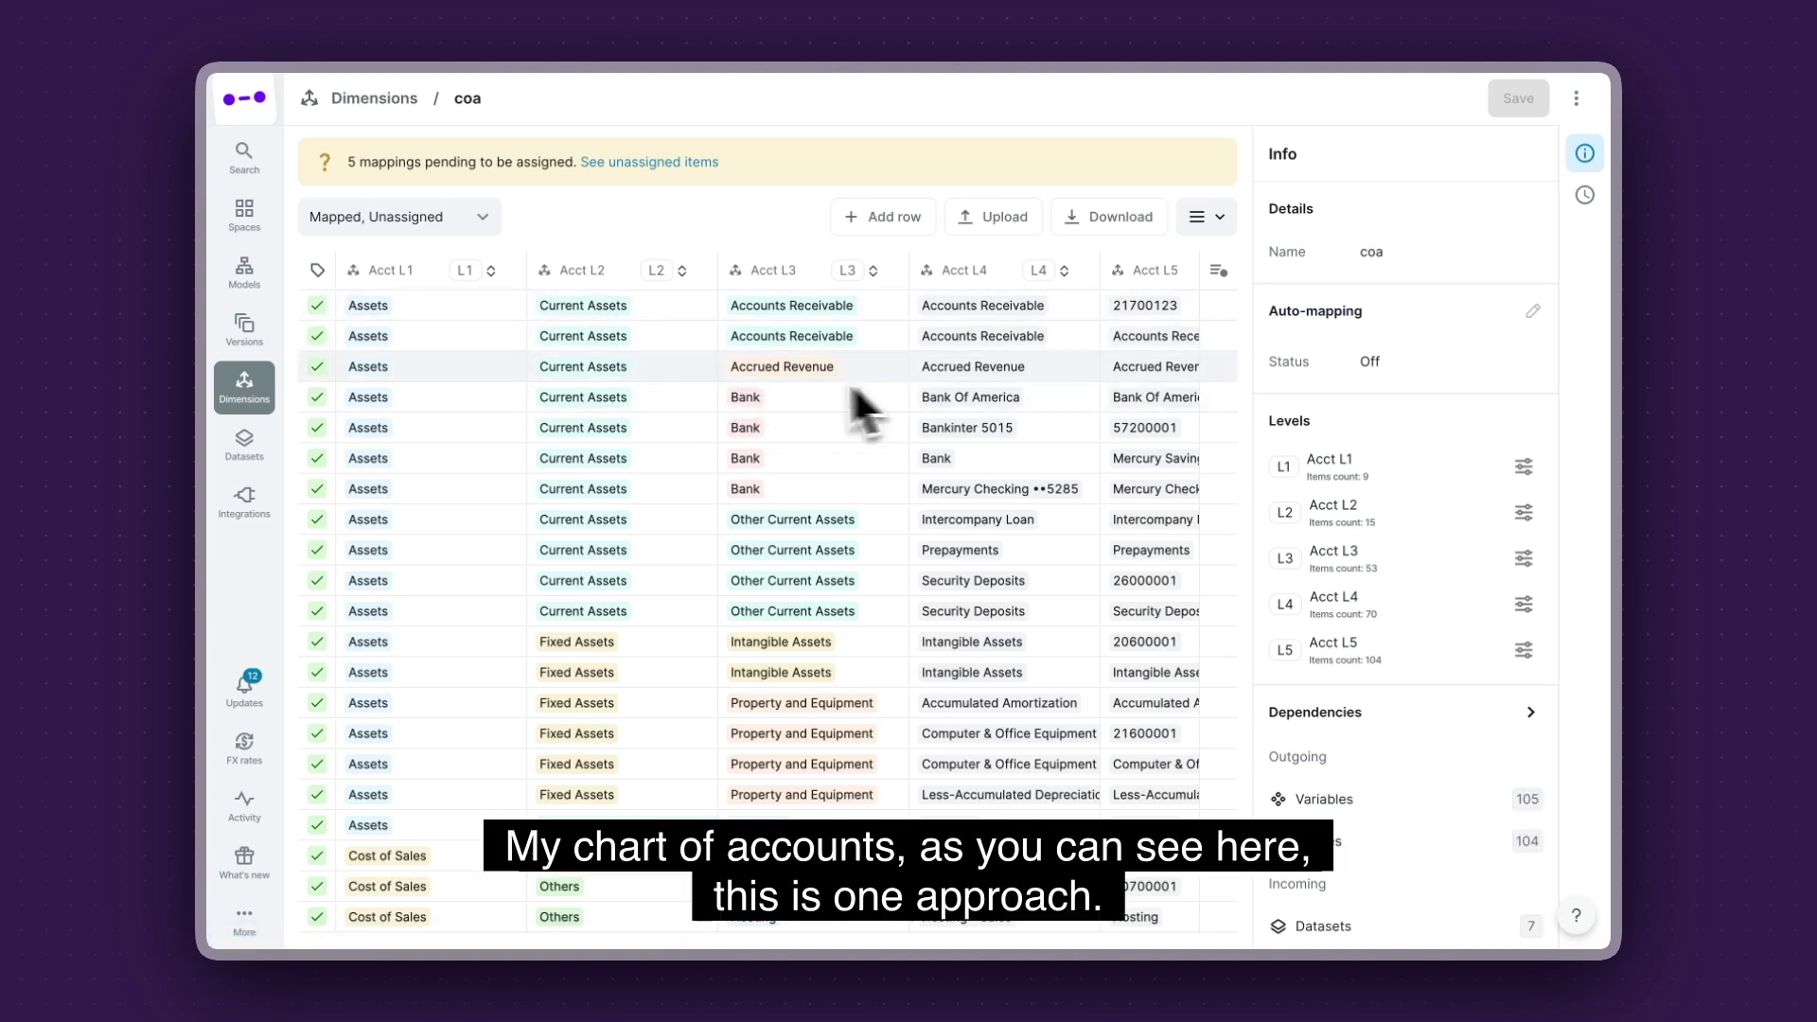
pyautogui.moveTo(244, 383)
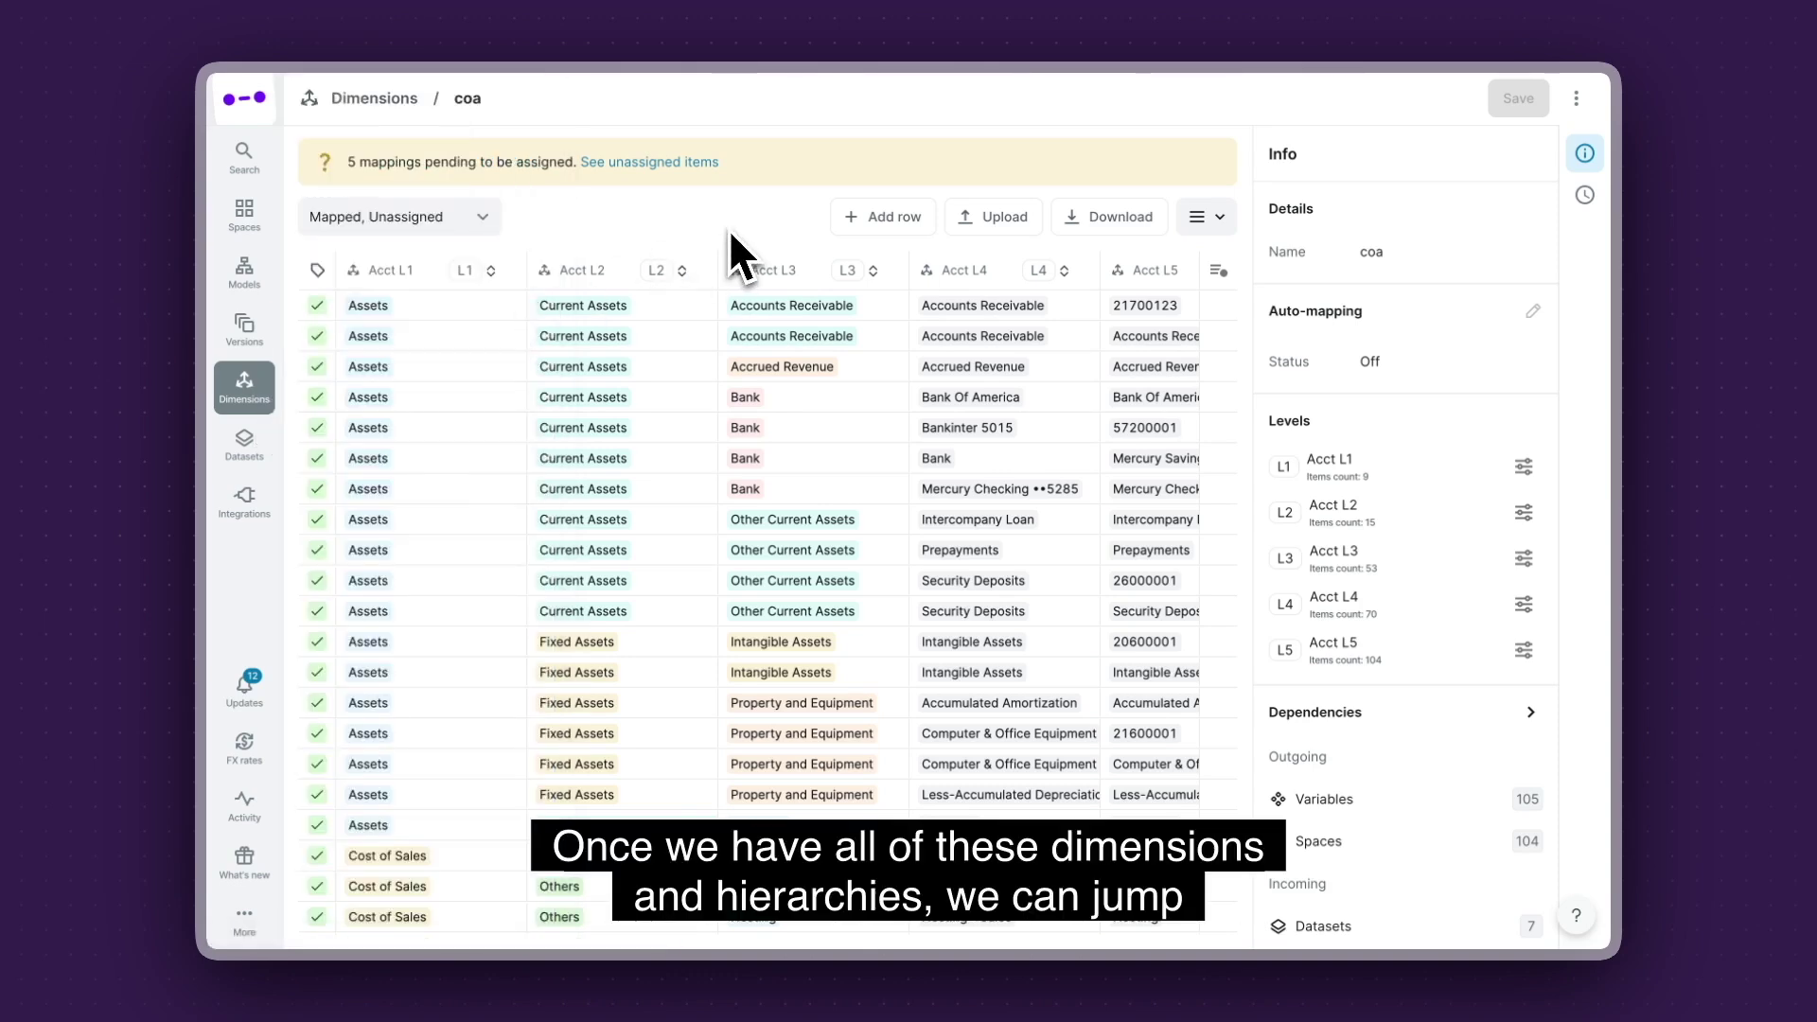
# Open the 1.1 FS Profit and Loss Cons model and inspect the Revenue and Cost of Sales dimensions
pyautogui.click(248, 277)
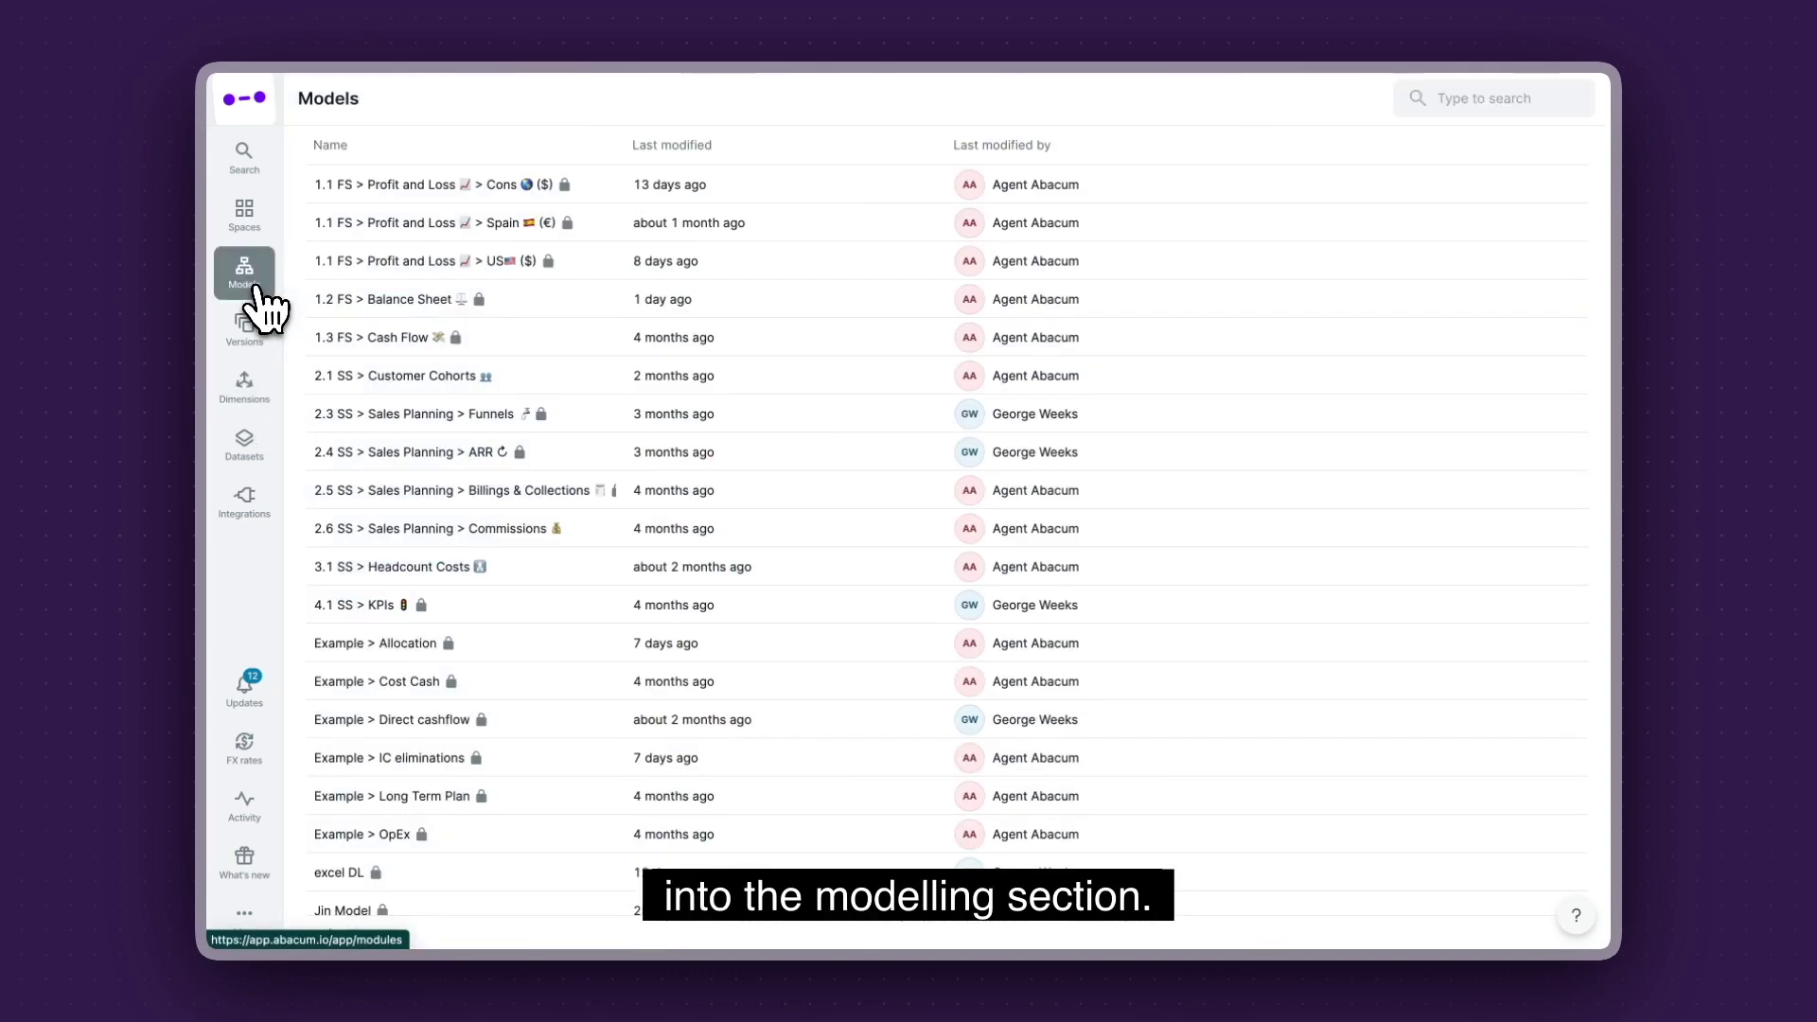
pyautogui.click(536, 185)
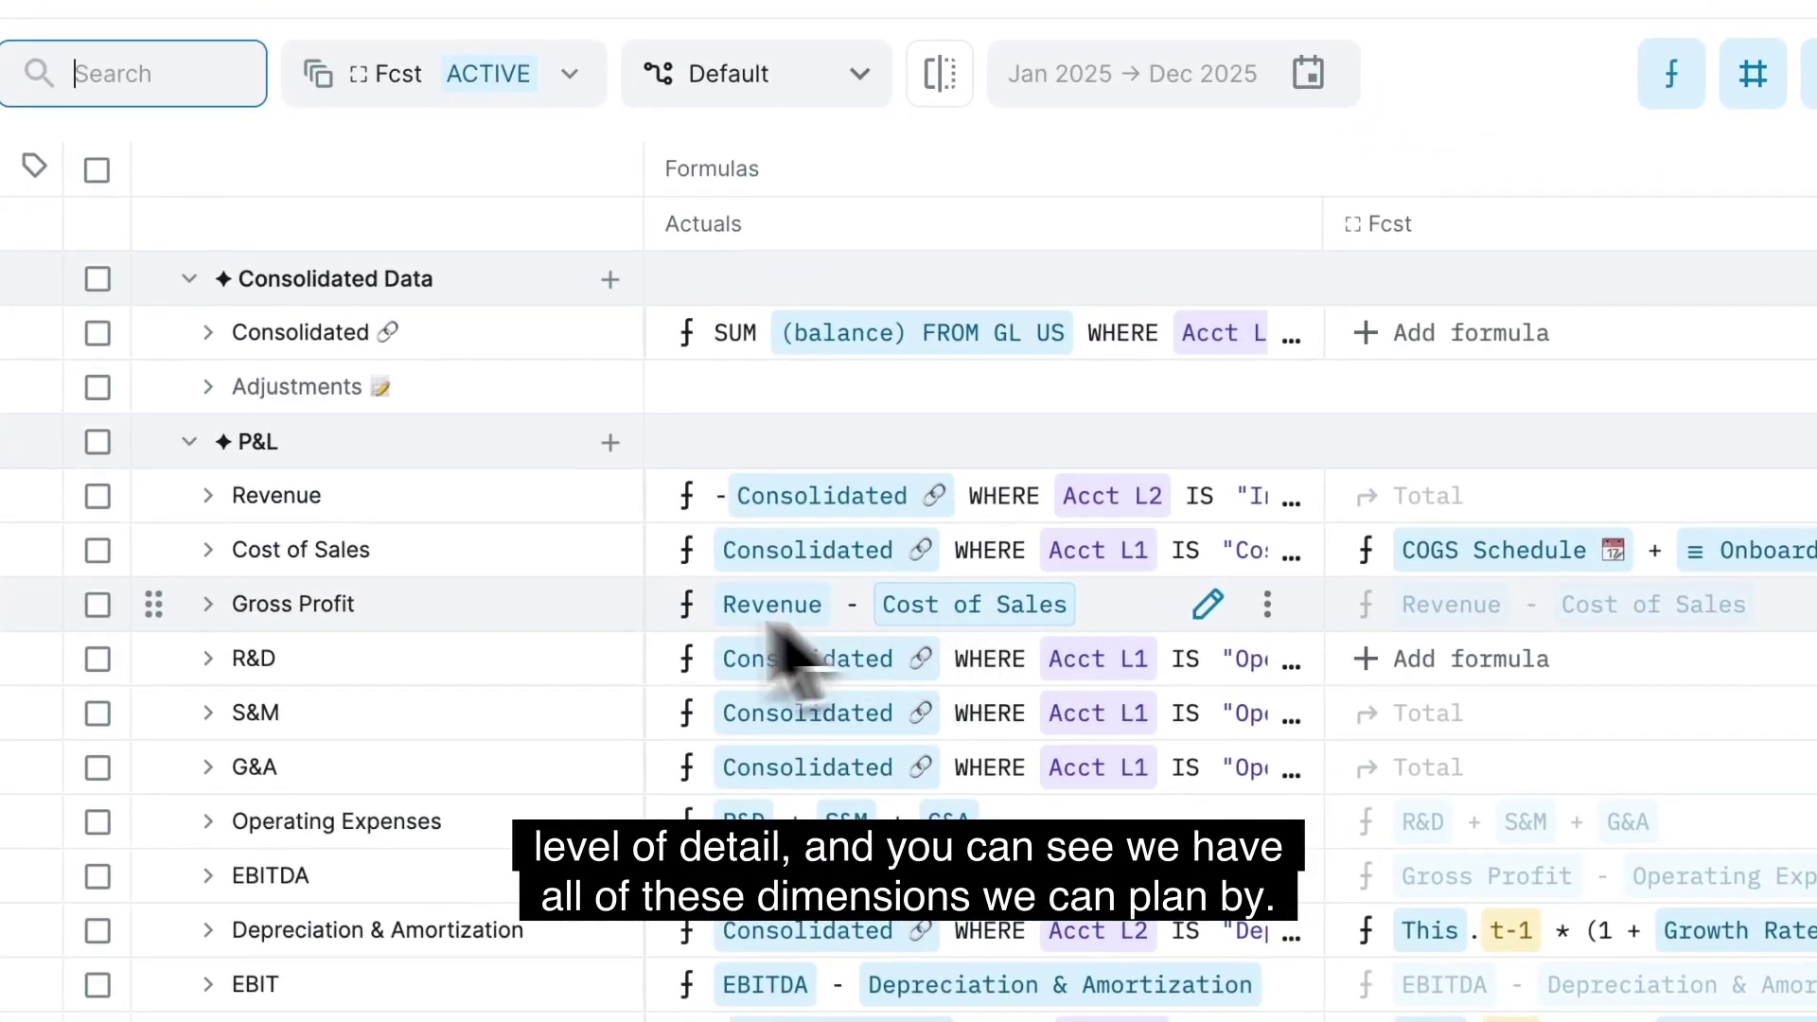
pyautogui.click(508, 516)
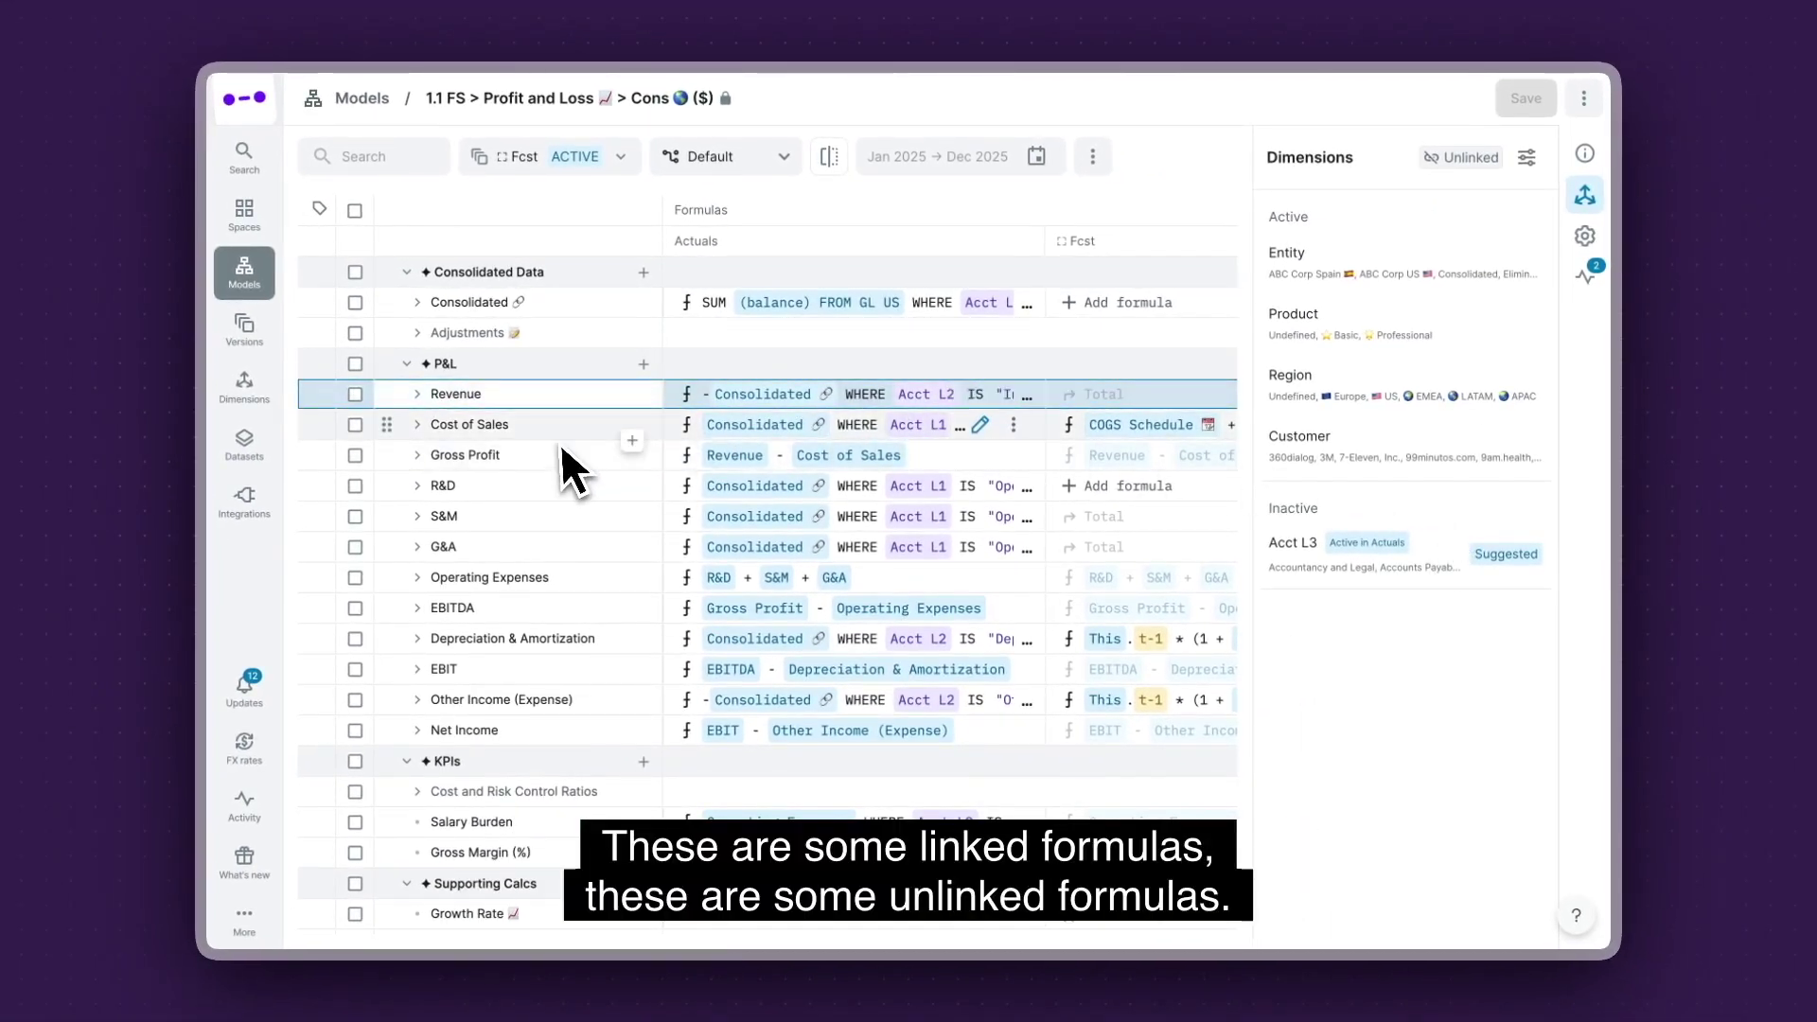
pyautogui.click(545, 434)
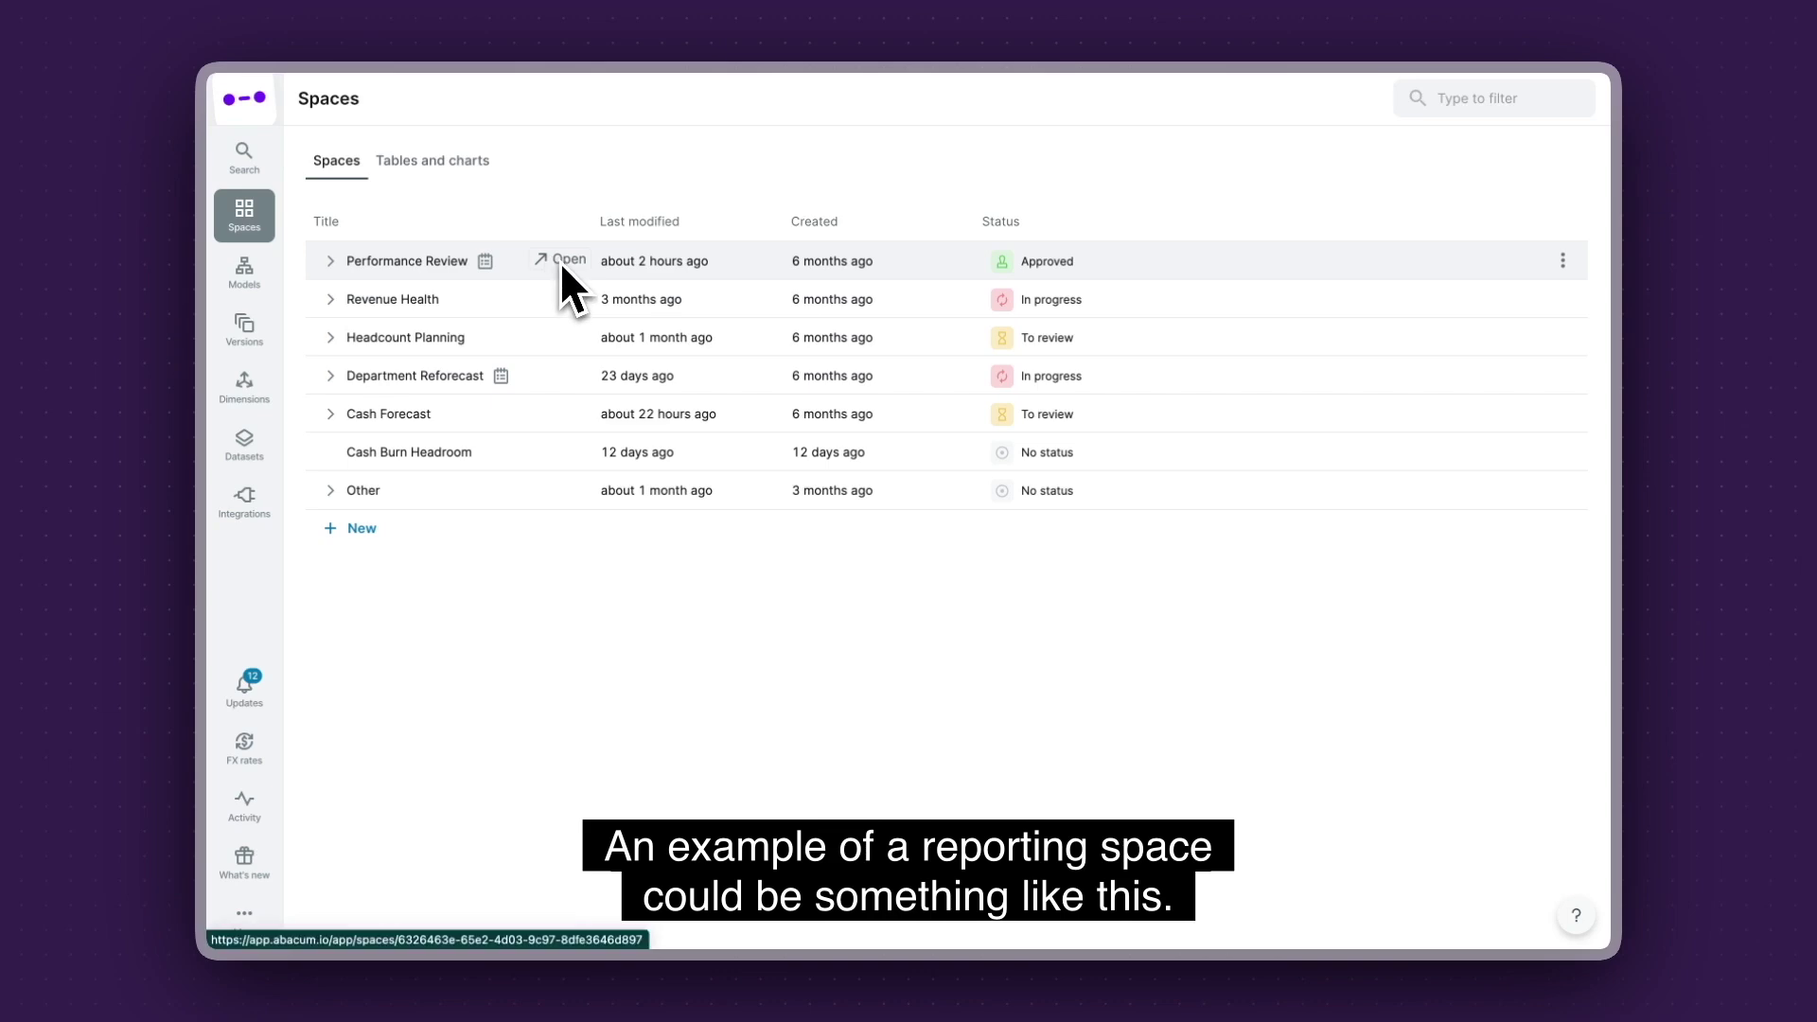
# Open the Performance Review space from the Spaces list
pyautogui.click(562, 261)
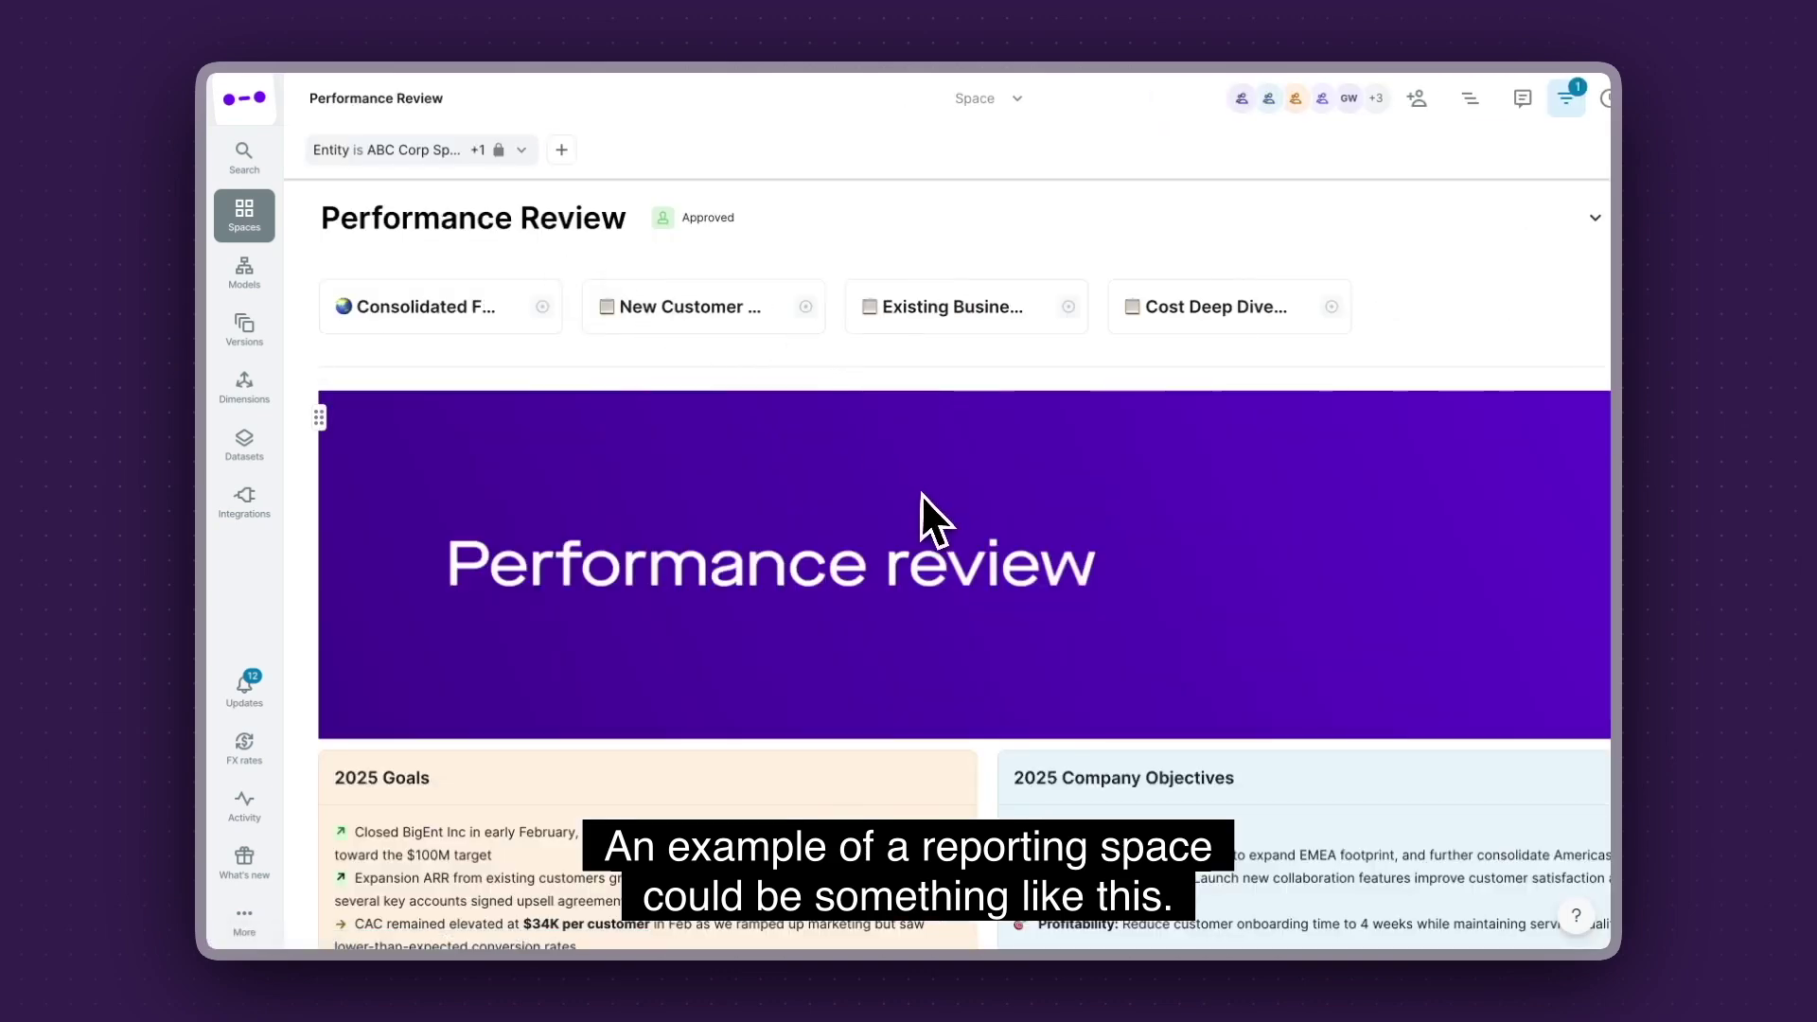
# Scroll through the Performance Review space's status, linked reports and 2025 goals
pyautogui.scroll(-5, 921, 494)
pyautogui.scroll(-15, 922, 498)
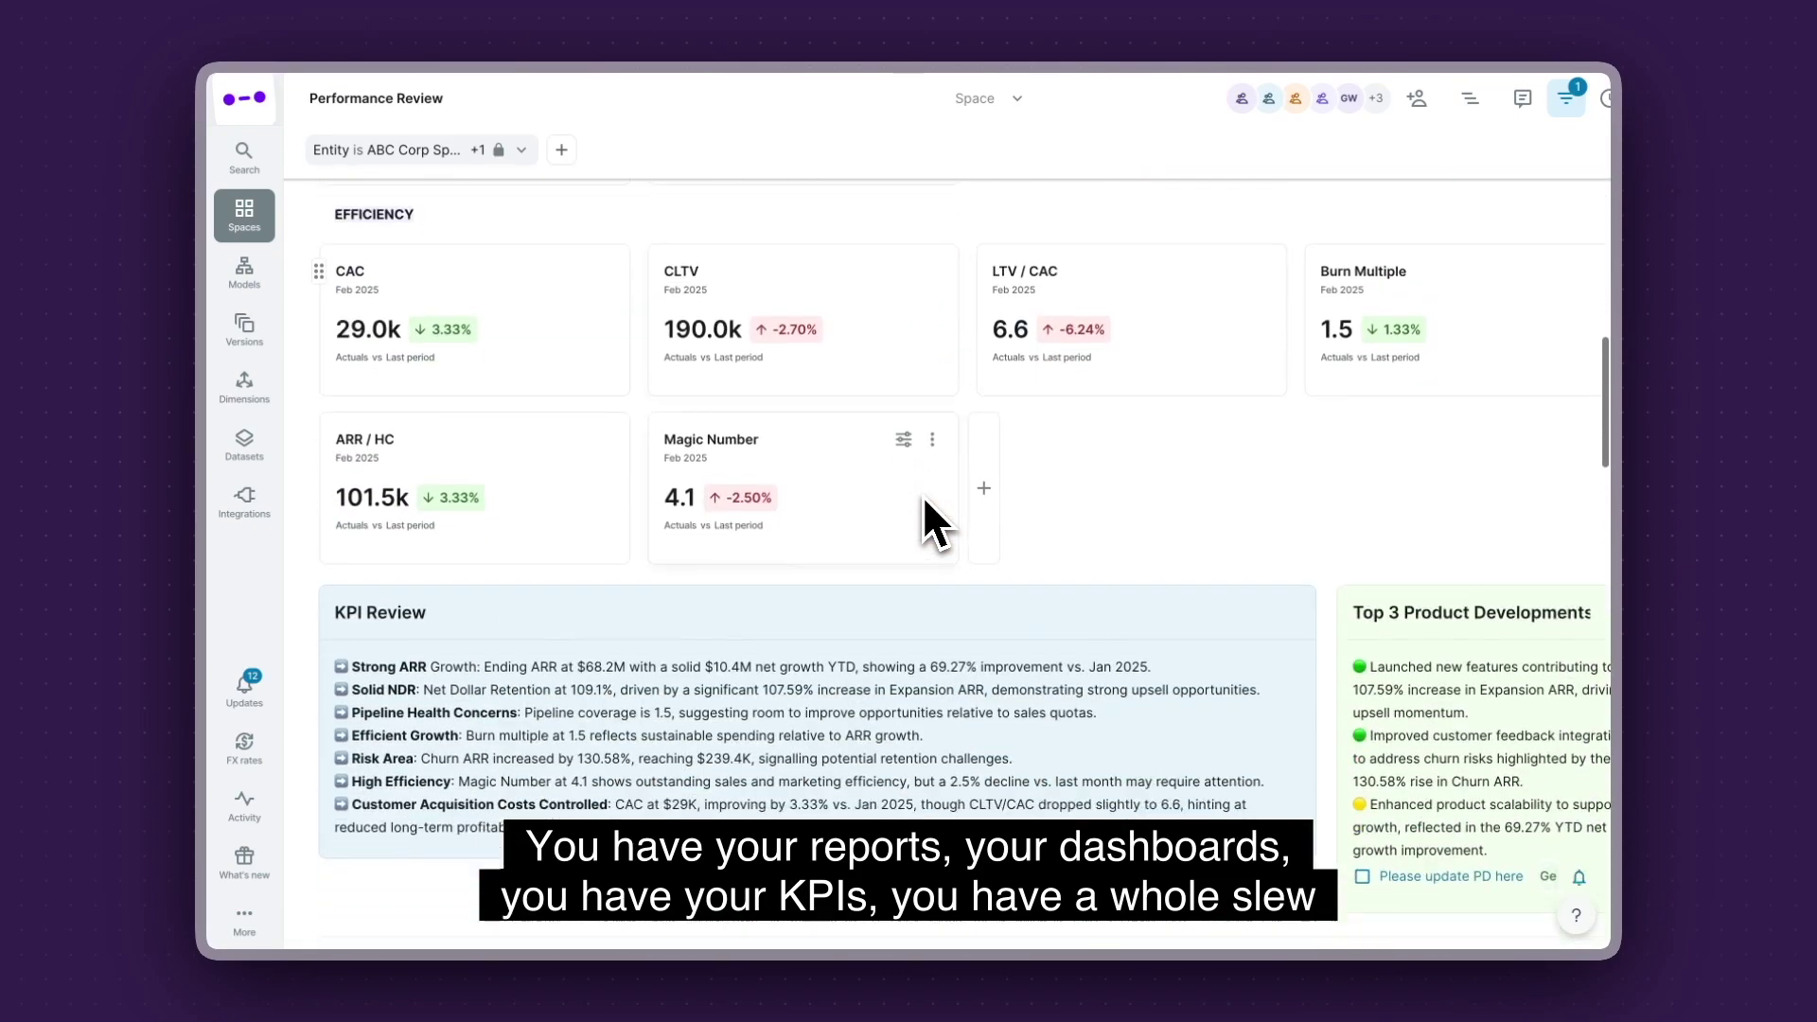
pyautogui.scroll(-7, 923, 496)
pyautogui.scroll(20, 922, 496)
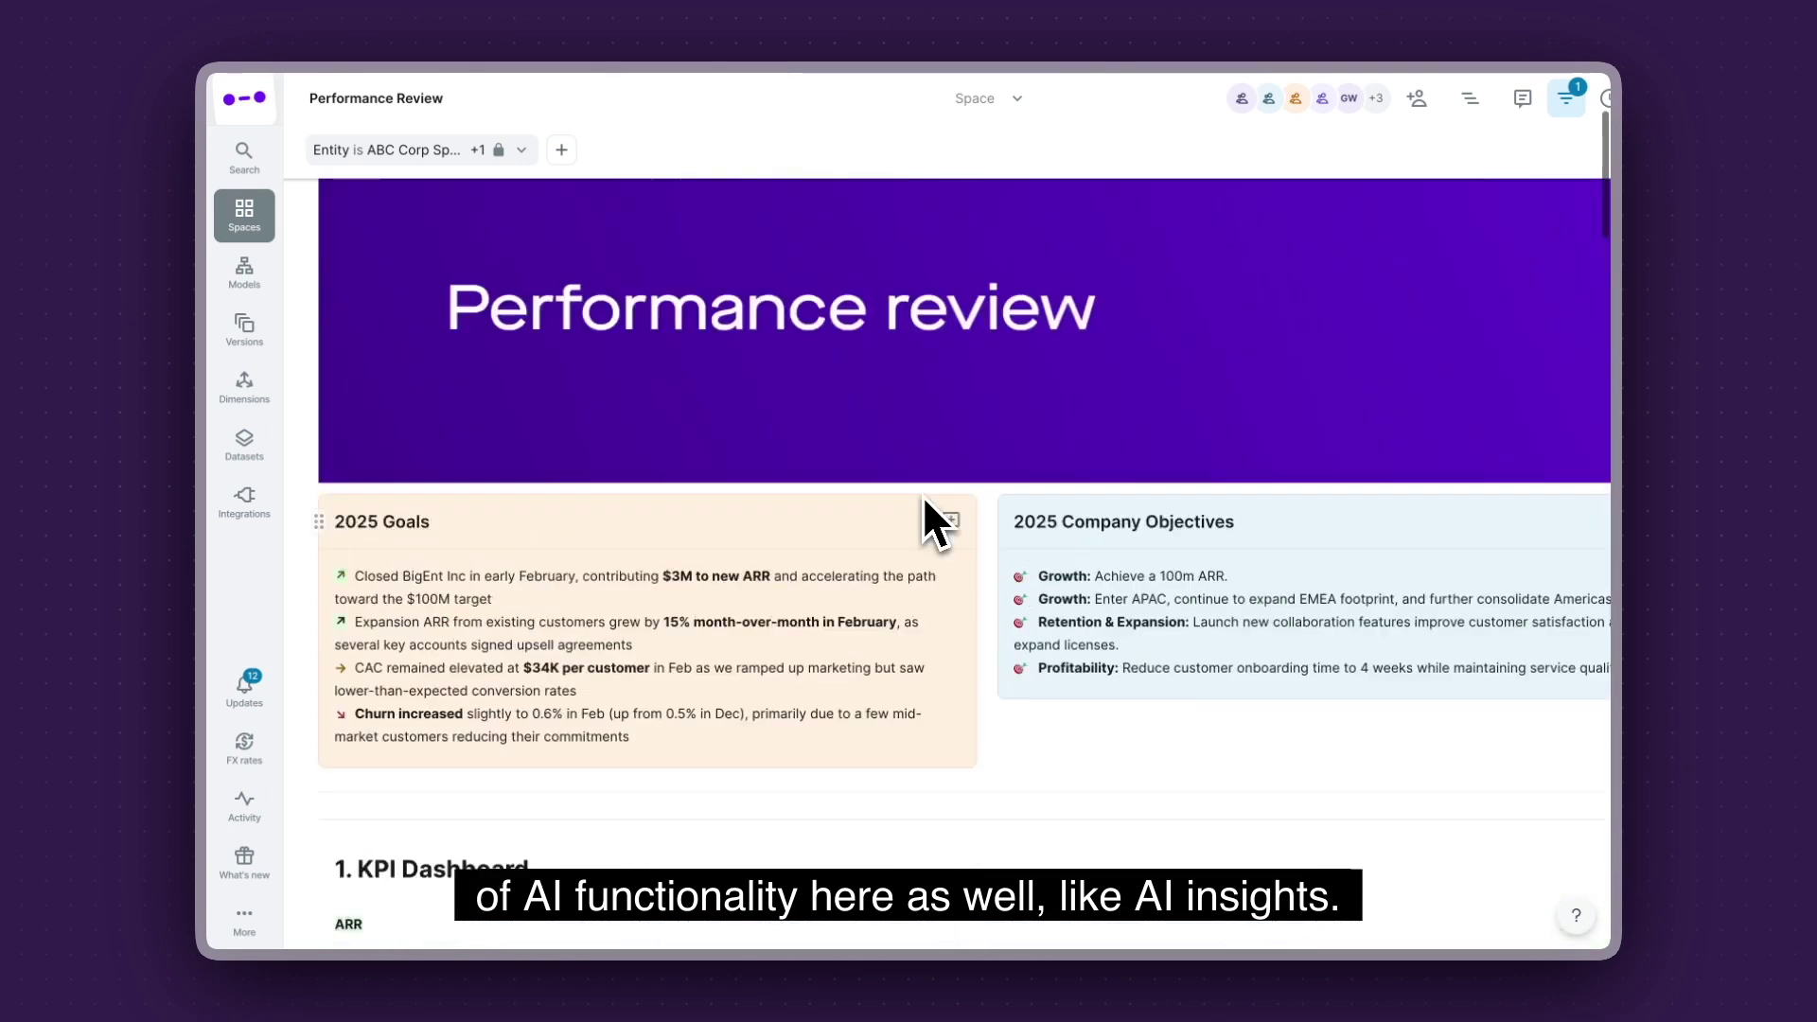
pyautogui.scroll(3, 923, 496)
# Open the Consolidated Financials report and scroll to its ratio cards and AI P&L summary
pyautogui.click(398, 307)
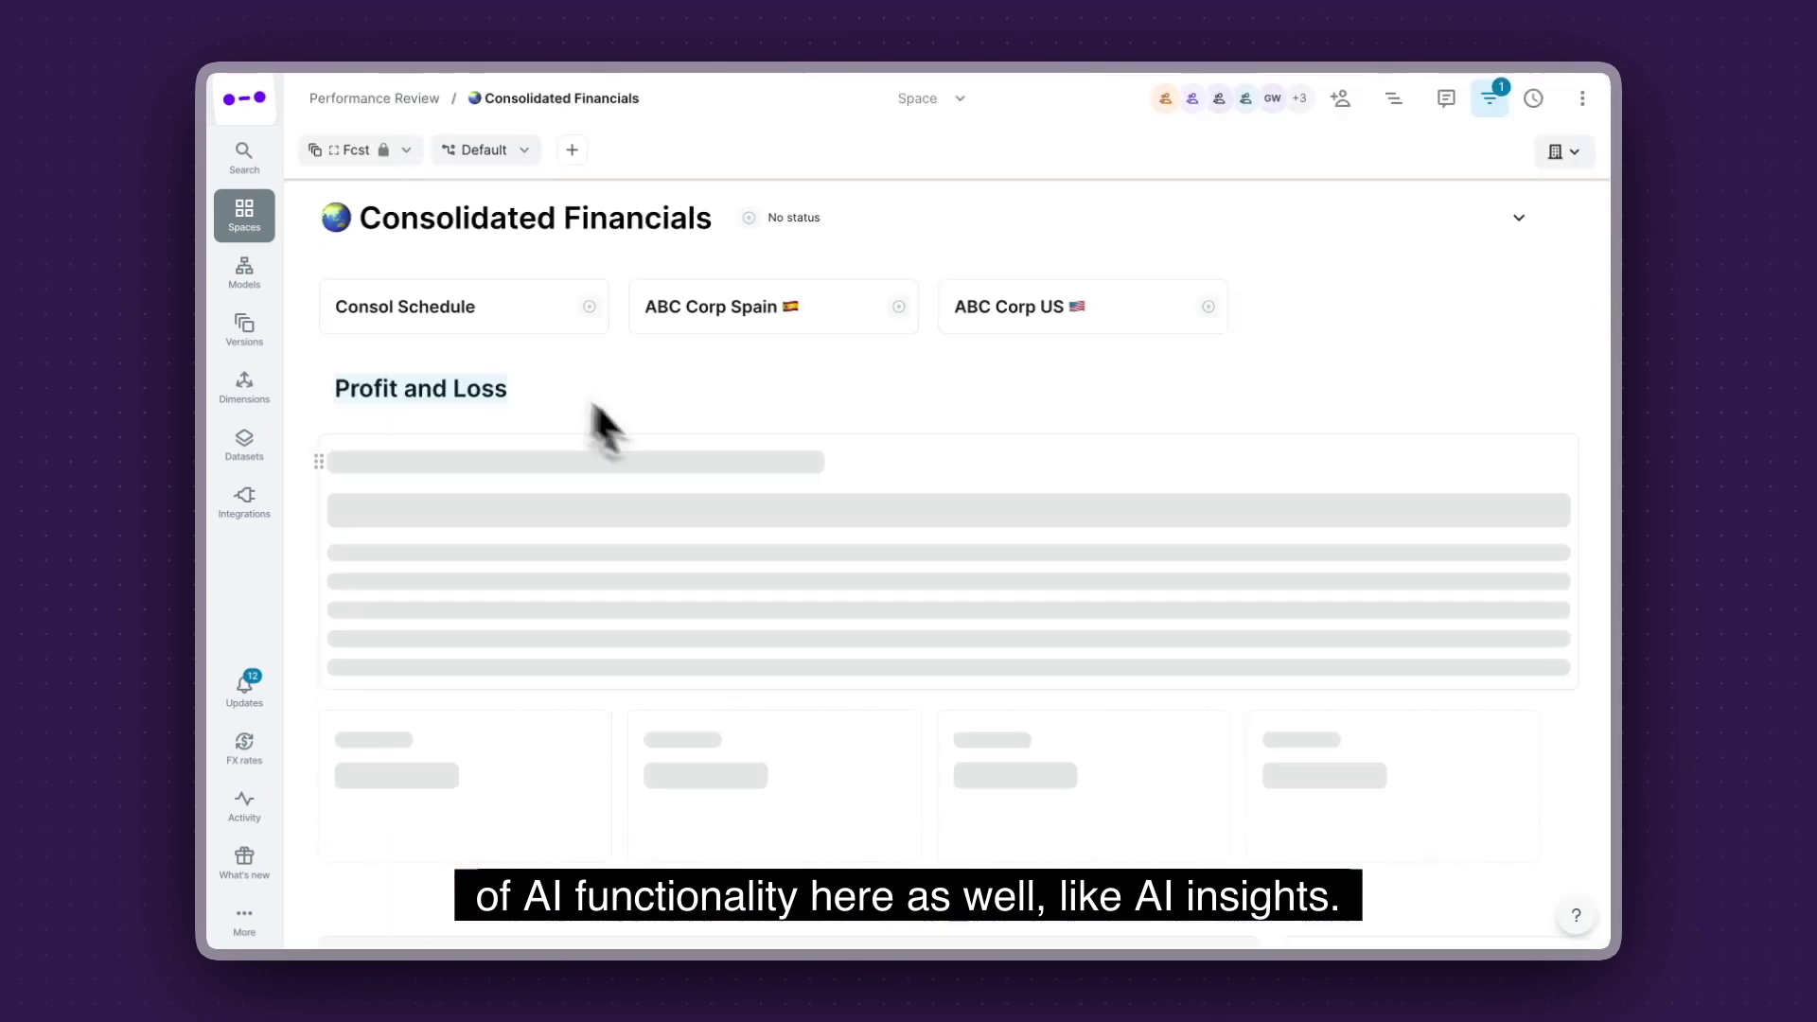
pyautogui.scroll(-5, 780, 464)
pyautogui.scroll(-5, 780, 451)
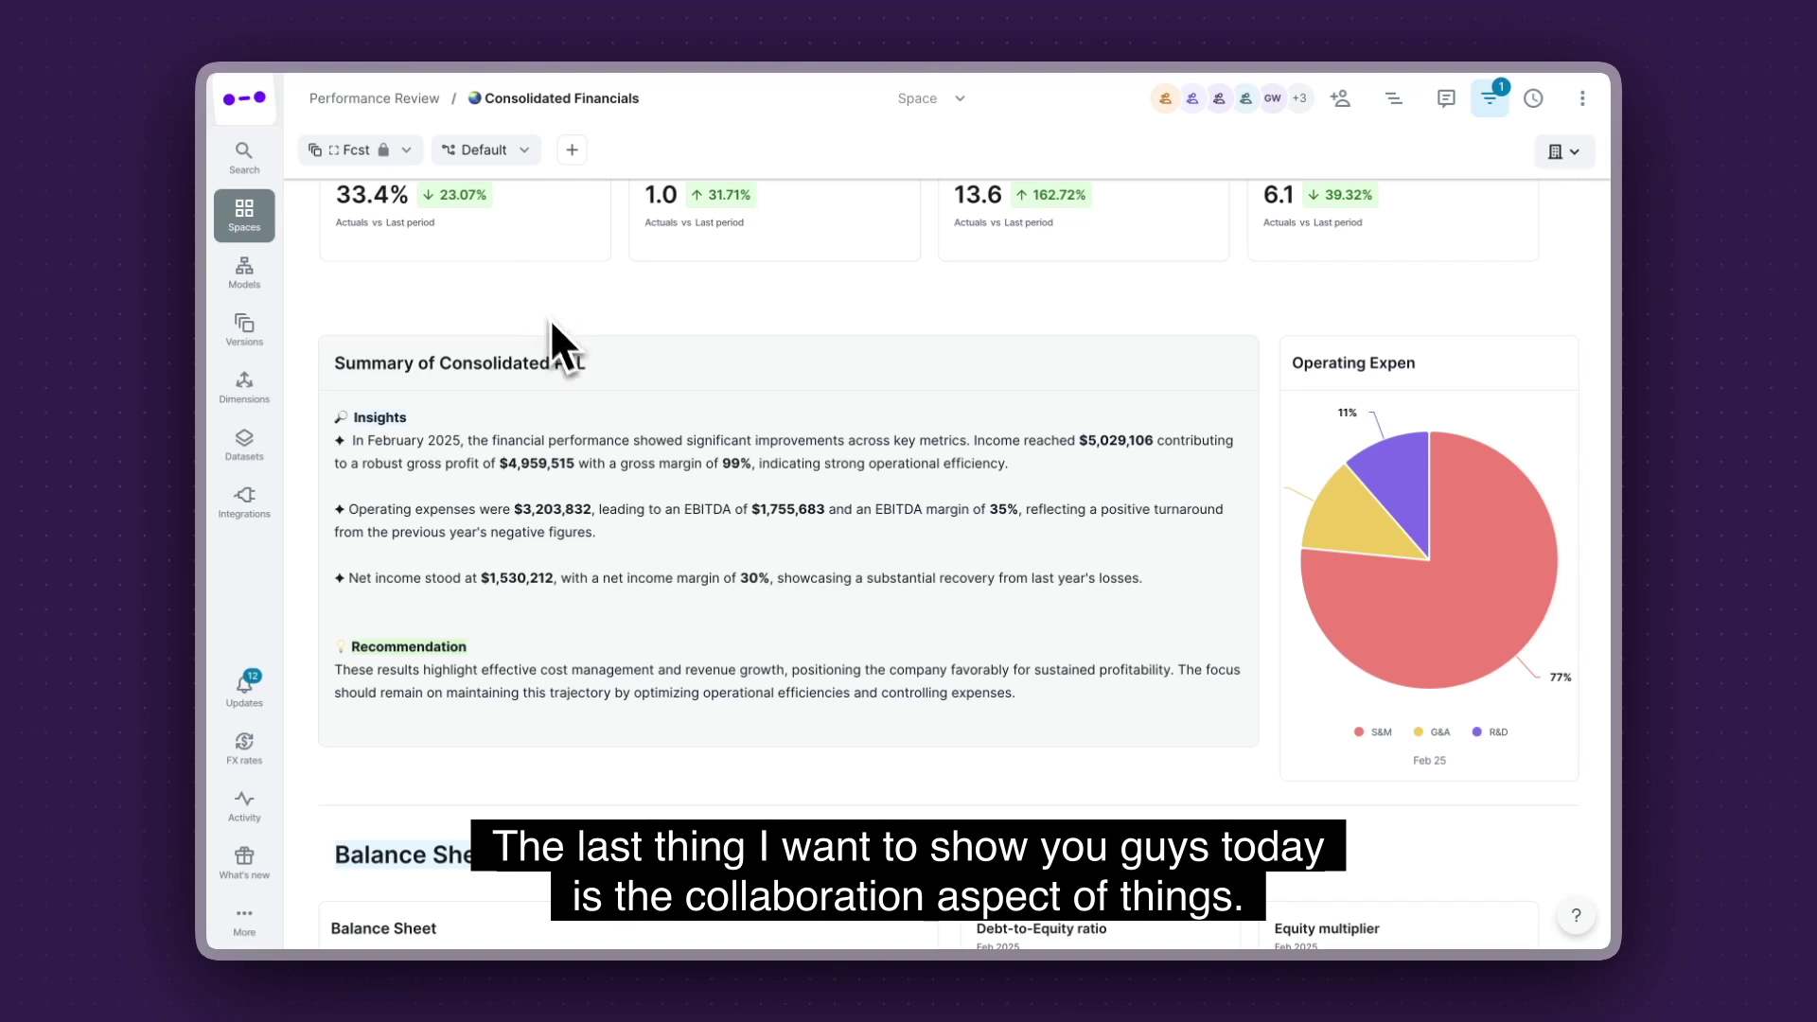
pyautogui.scroll(1, 554, 327)
pyautogui.moveTo(281, 229)
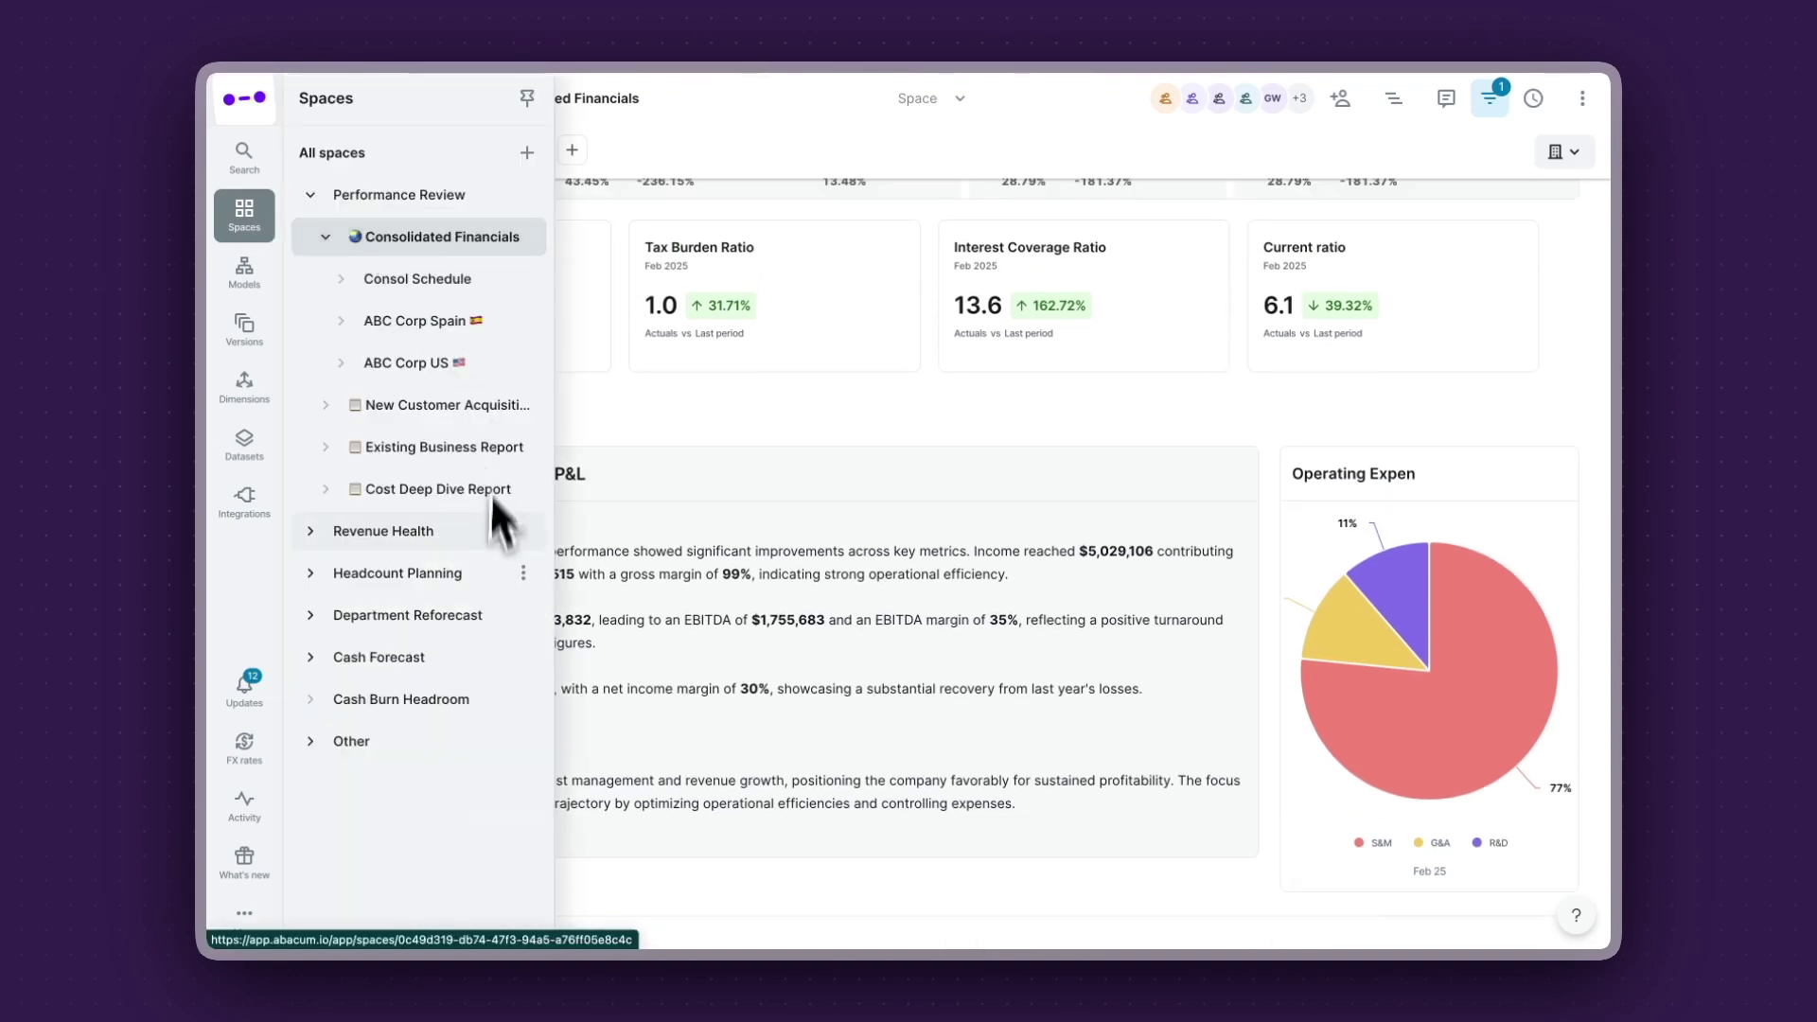
# Open the Department Reforecast space and scroll through its department cards
pyautogui.click(443, 625)
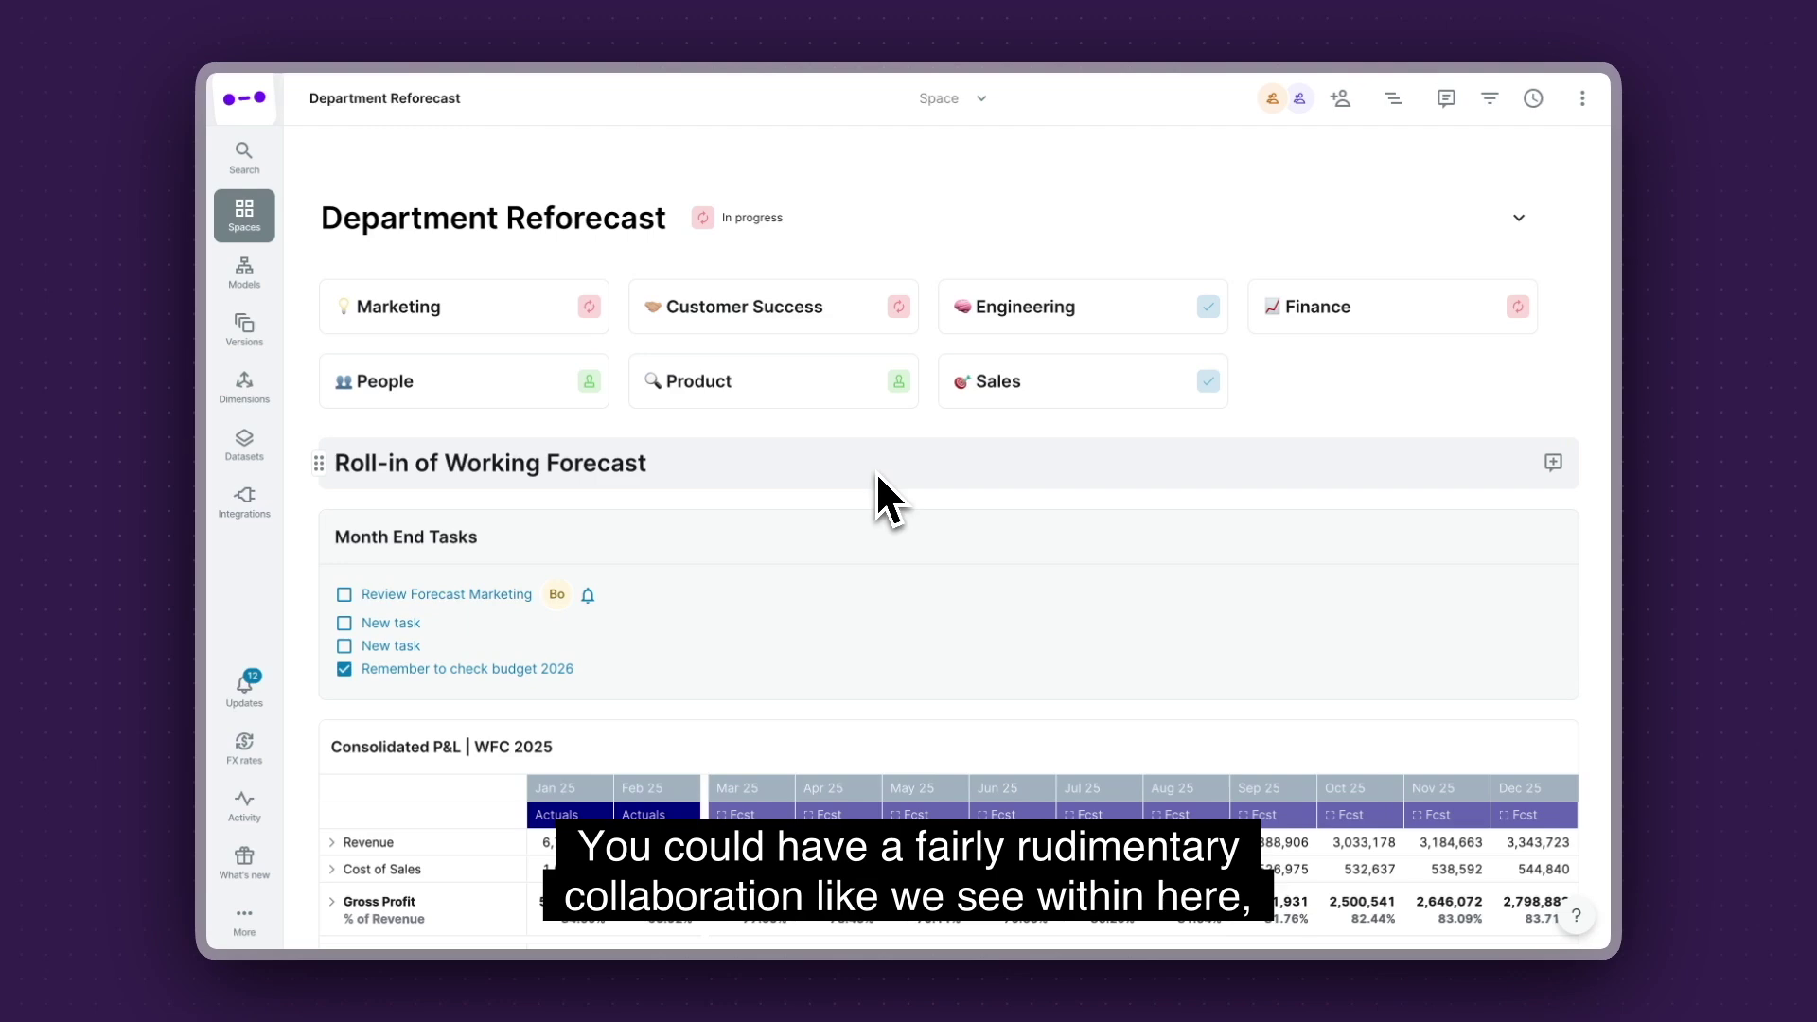
pyautogui.scroll(-3, 877, 474)
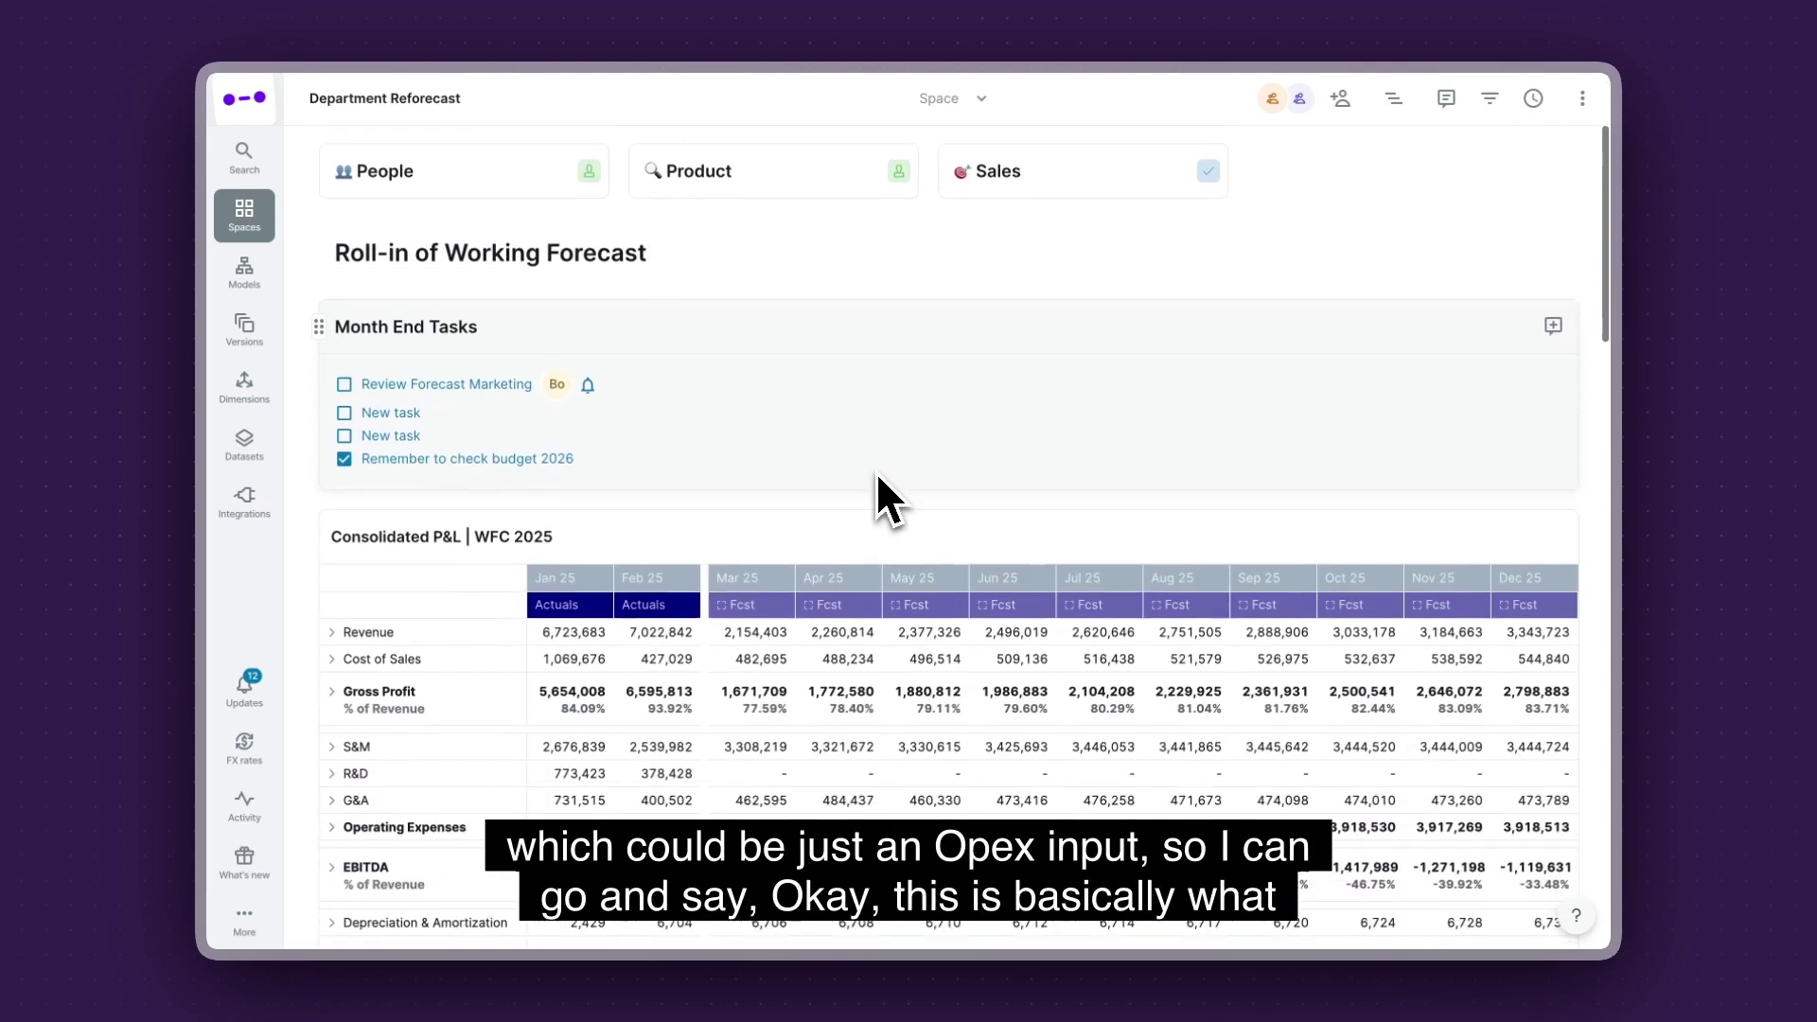
pyautogui.scroll(3, 877, 472)
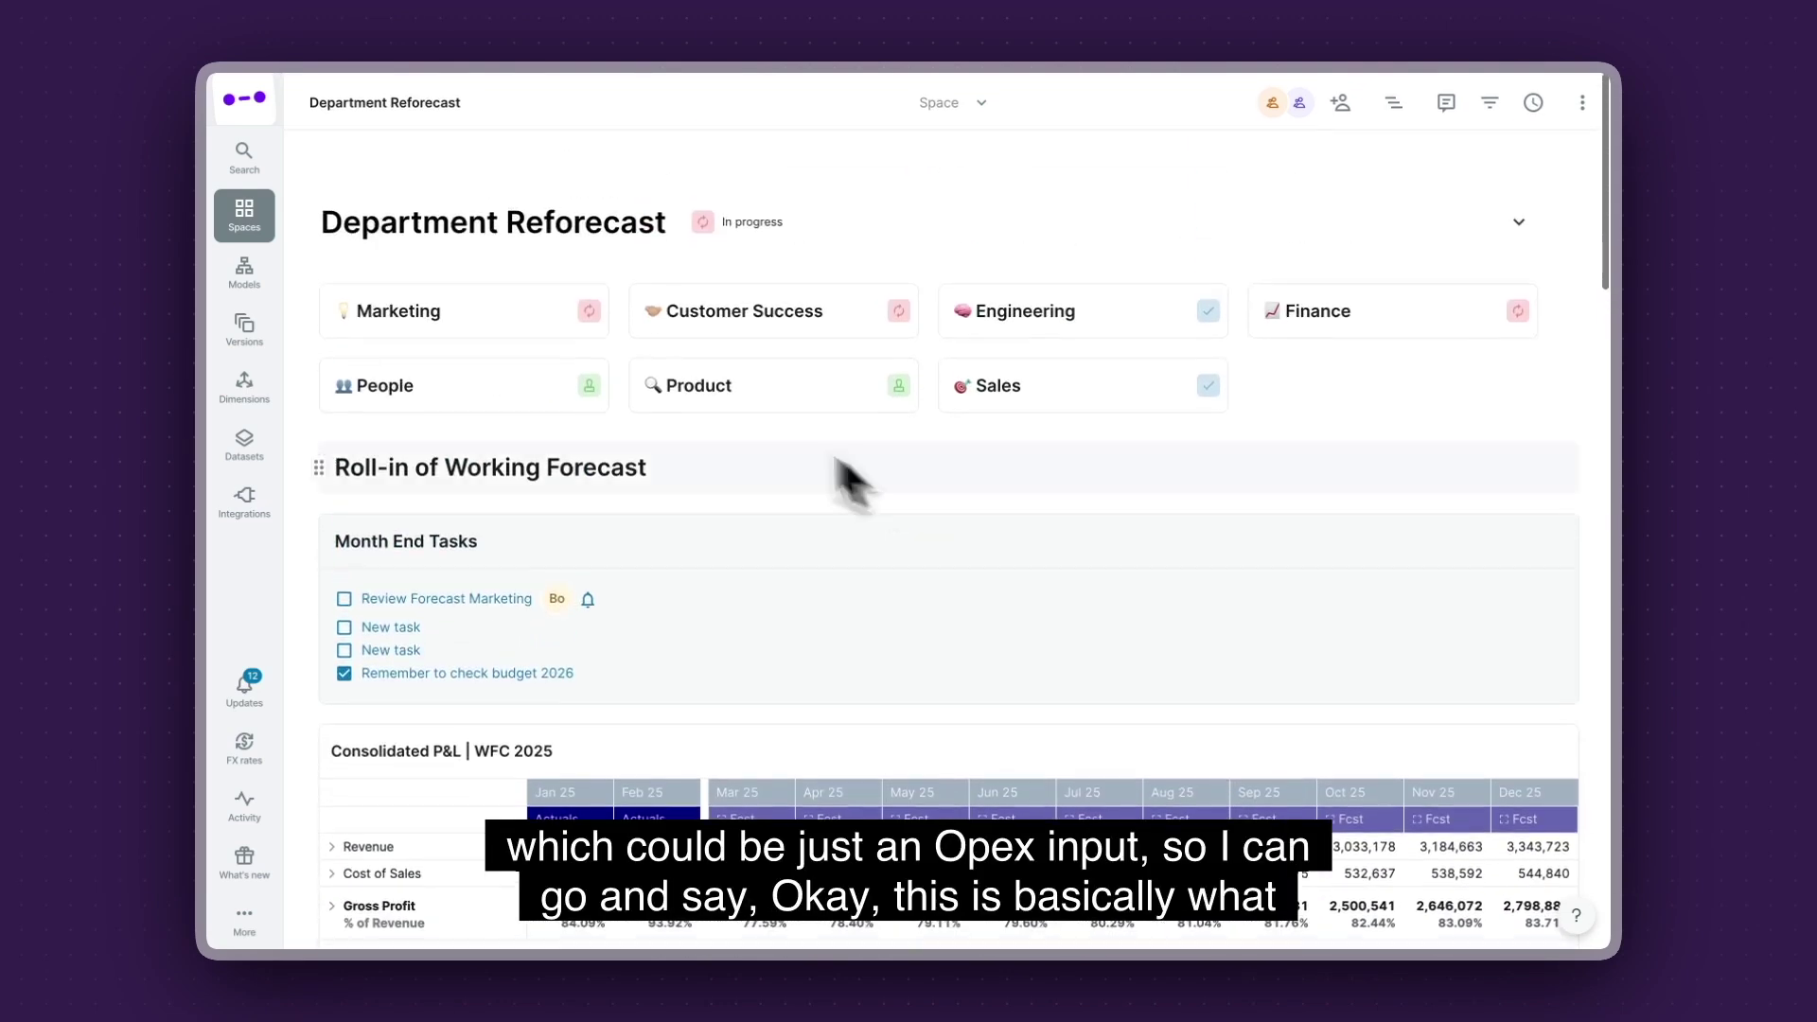
# Open the Marketing page and review its monthly expenses down to Step 2 Budget Check
pyautogui.click(482, 320)
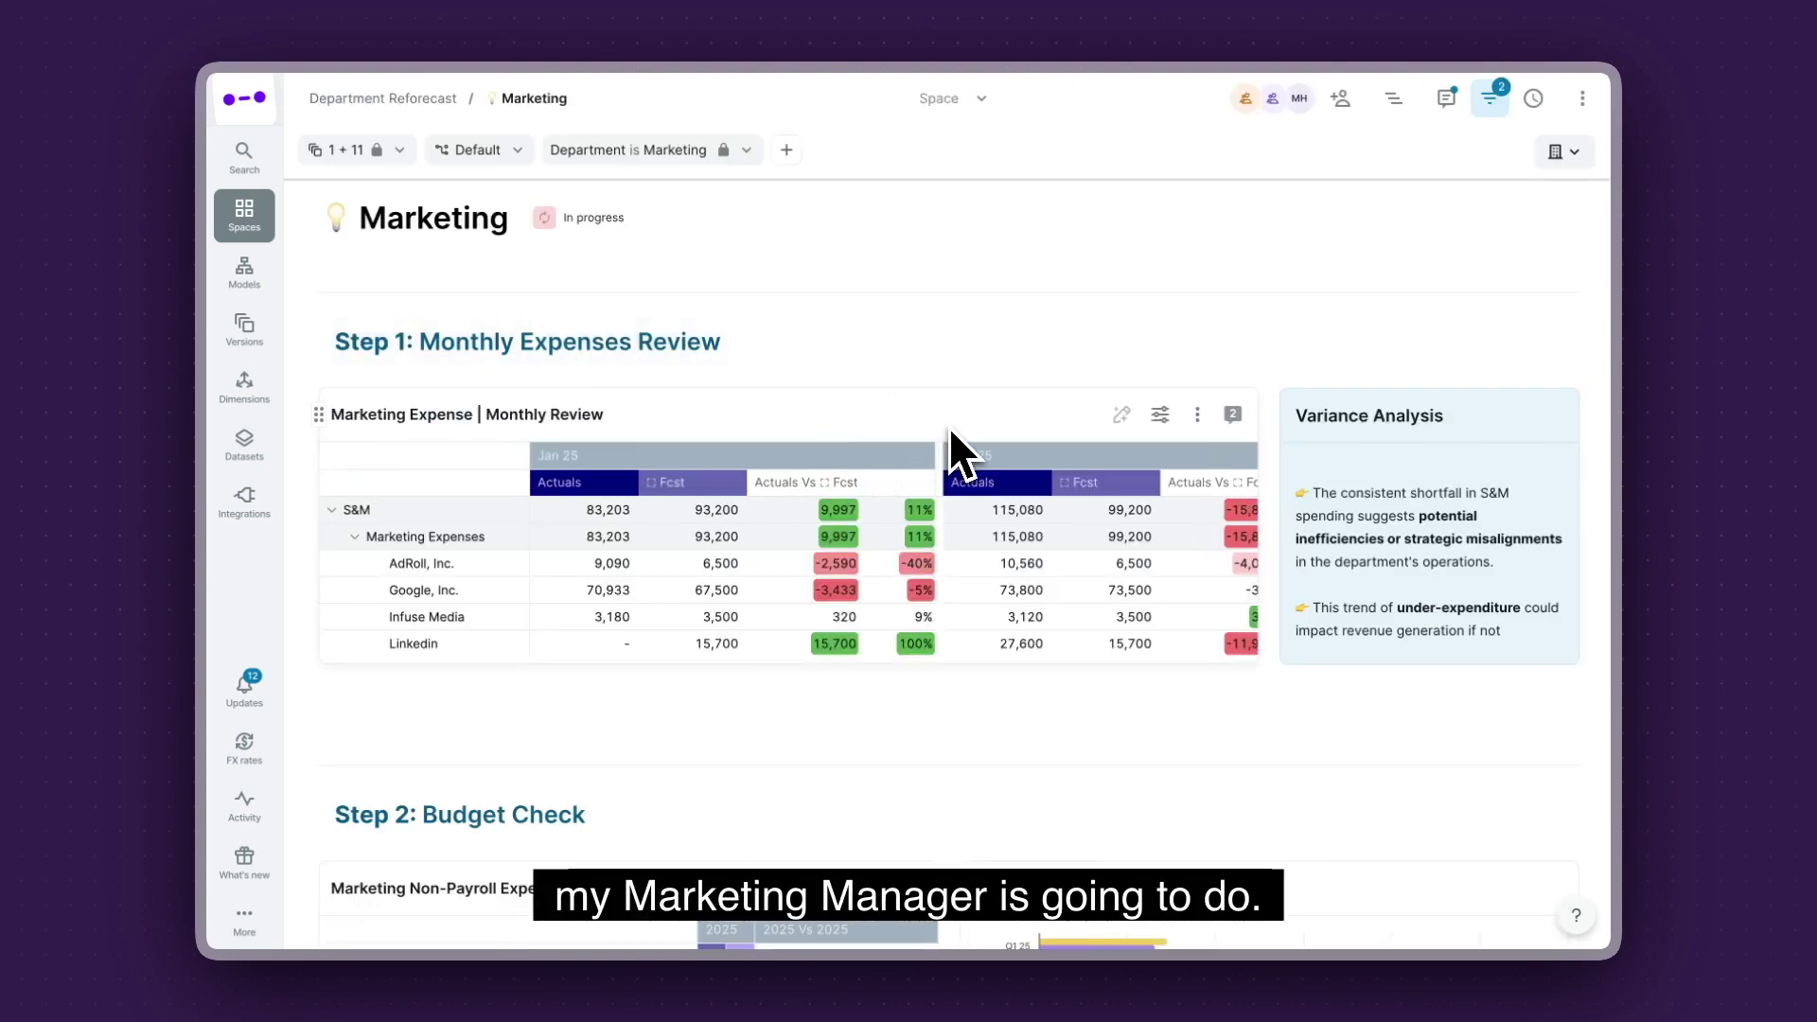
pyautogui.scroll(-5, 950, 428)
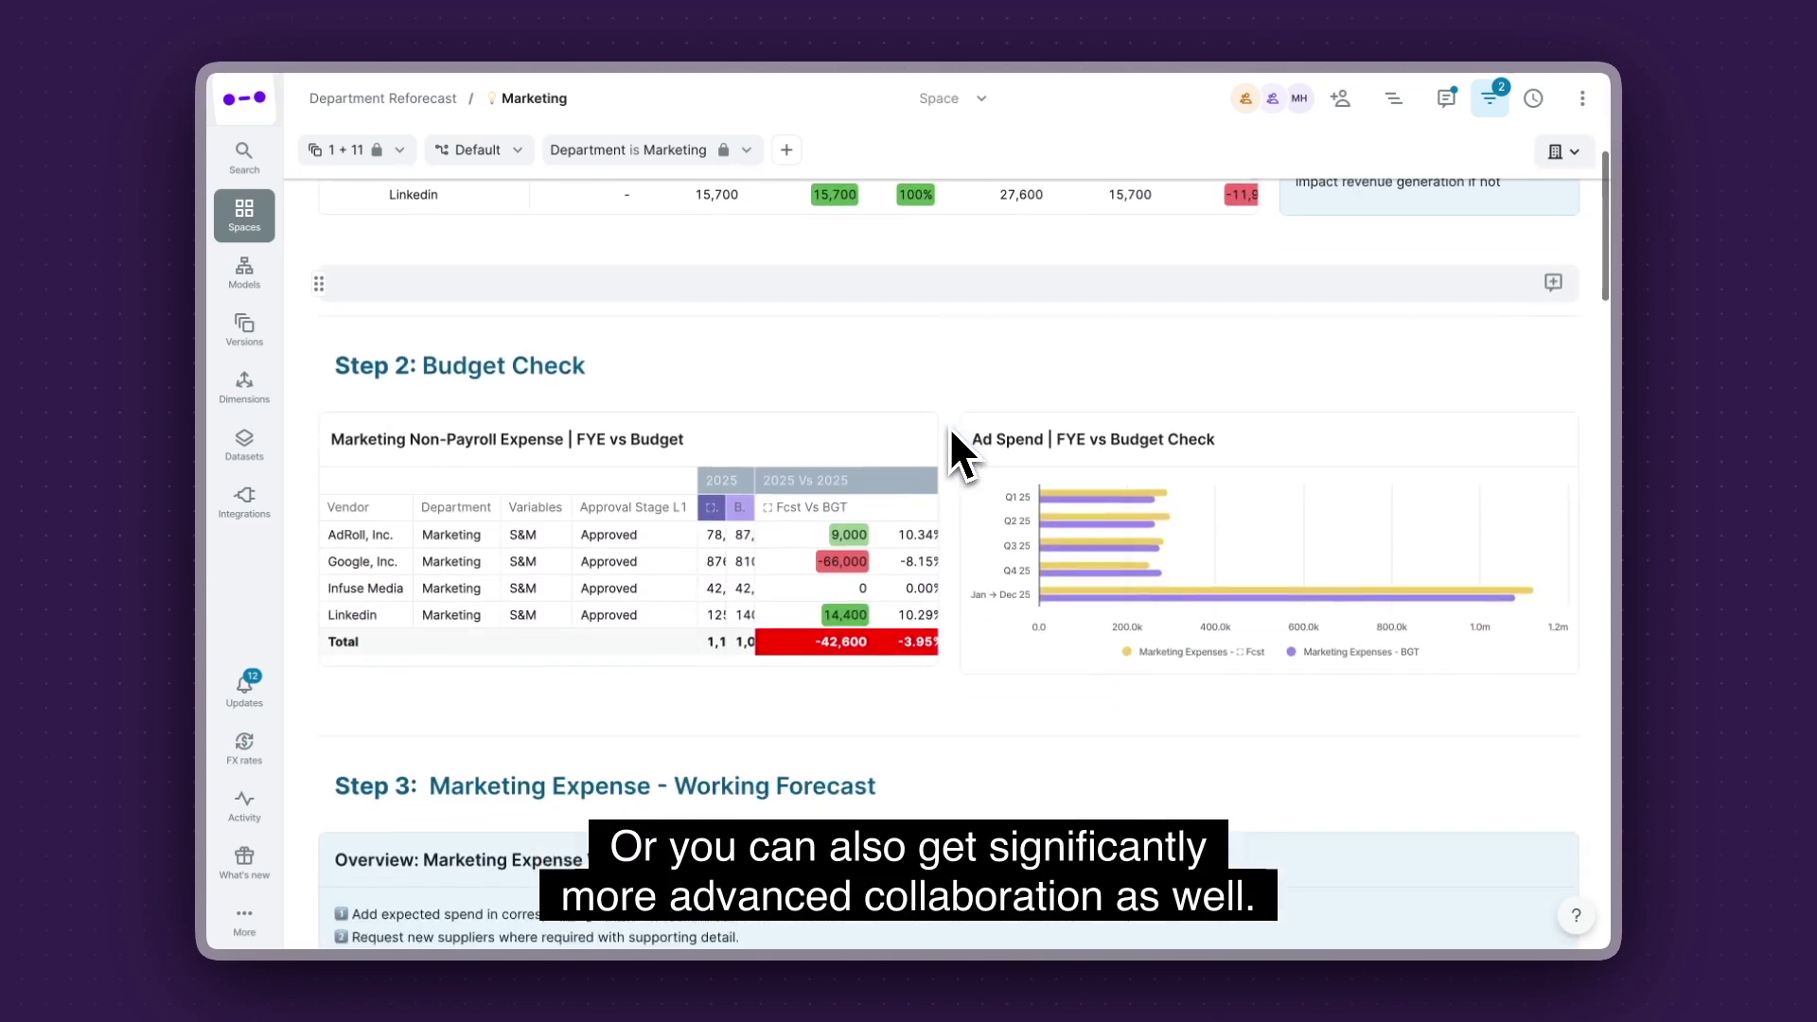
pyautogui.scroll(-1, 950, 428)
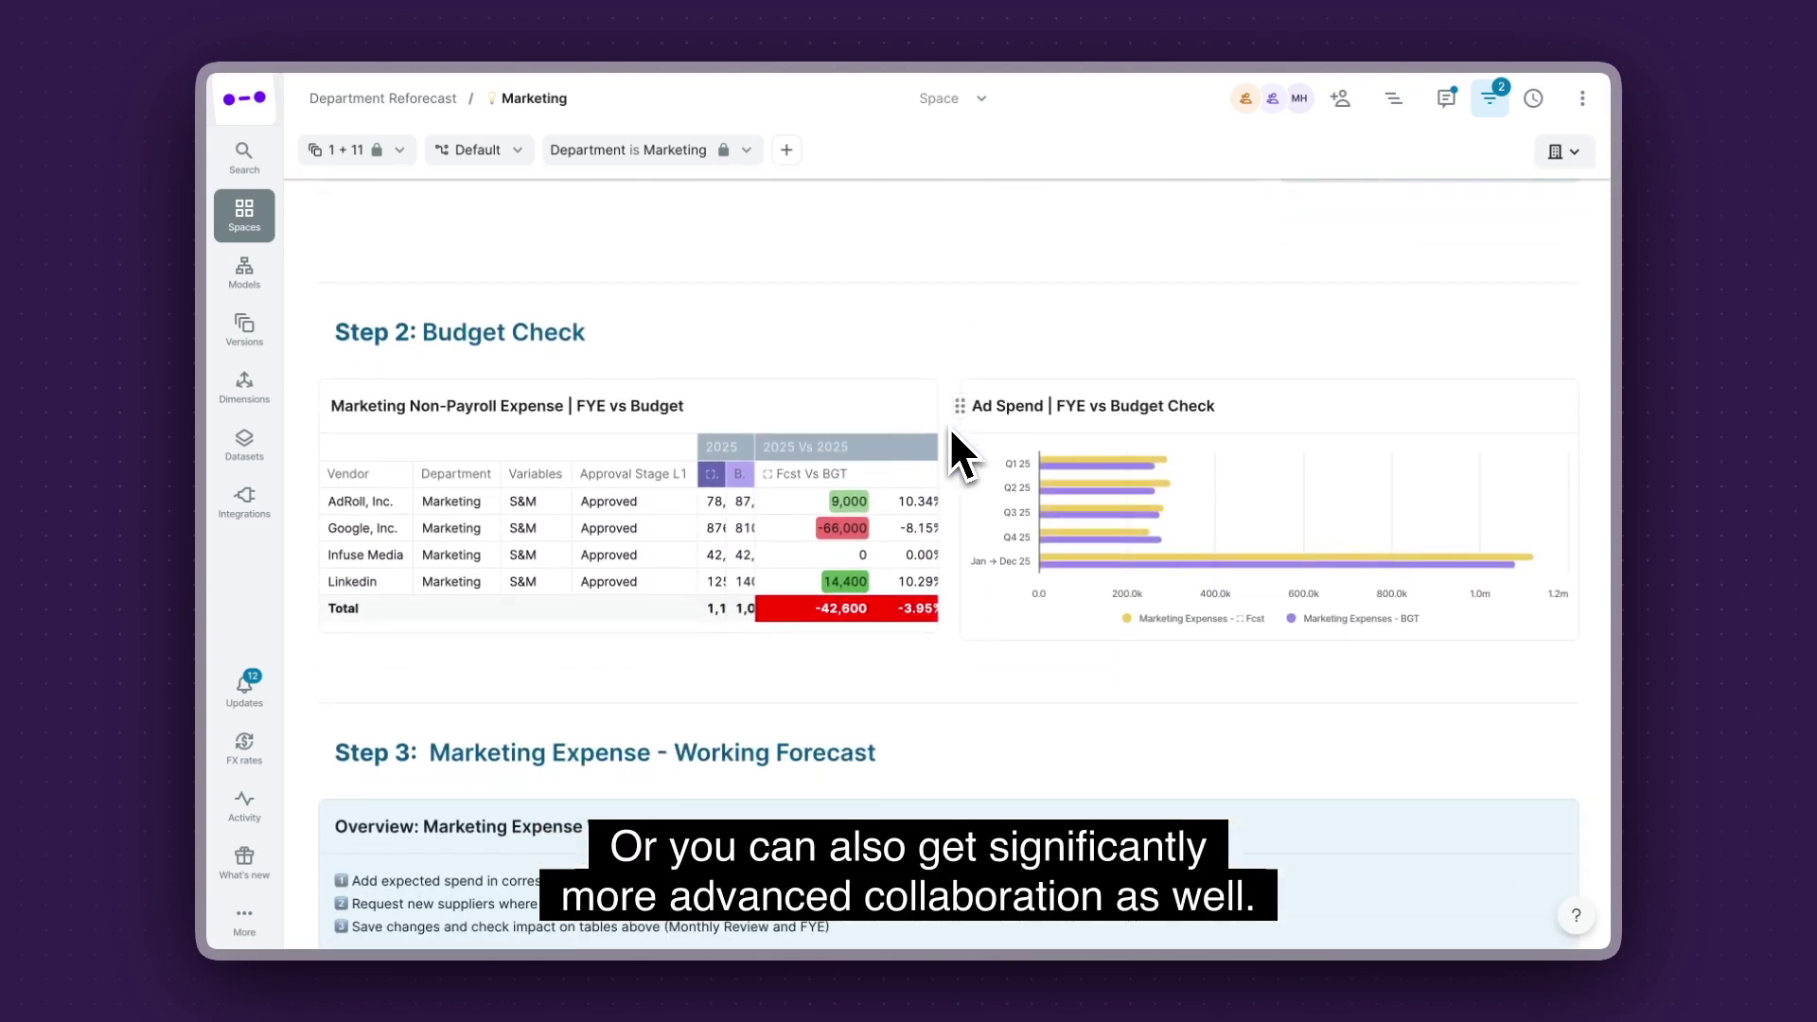
pyautogui.scroll(6, 950, 428)
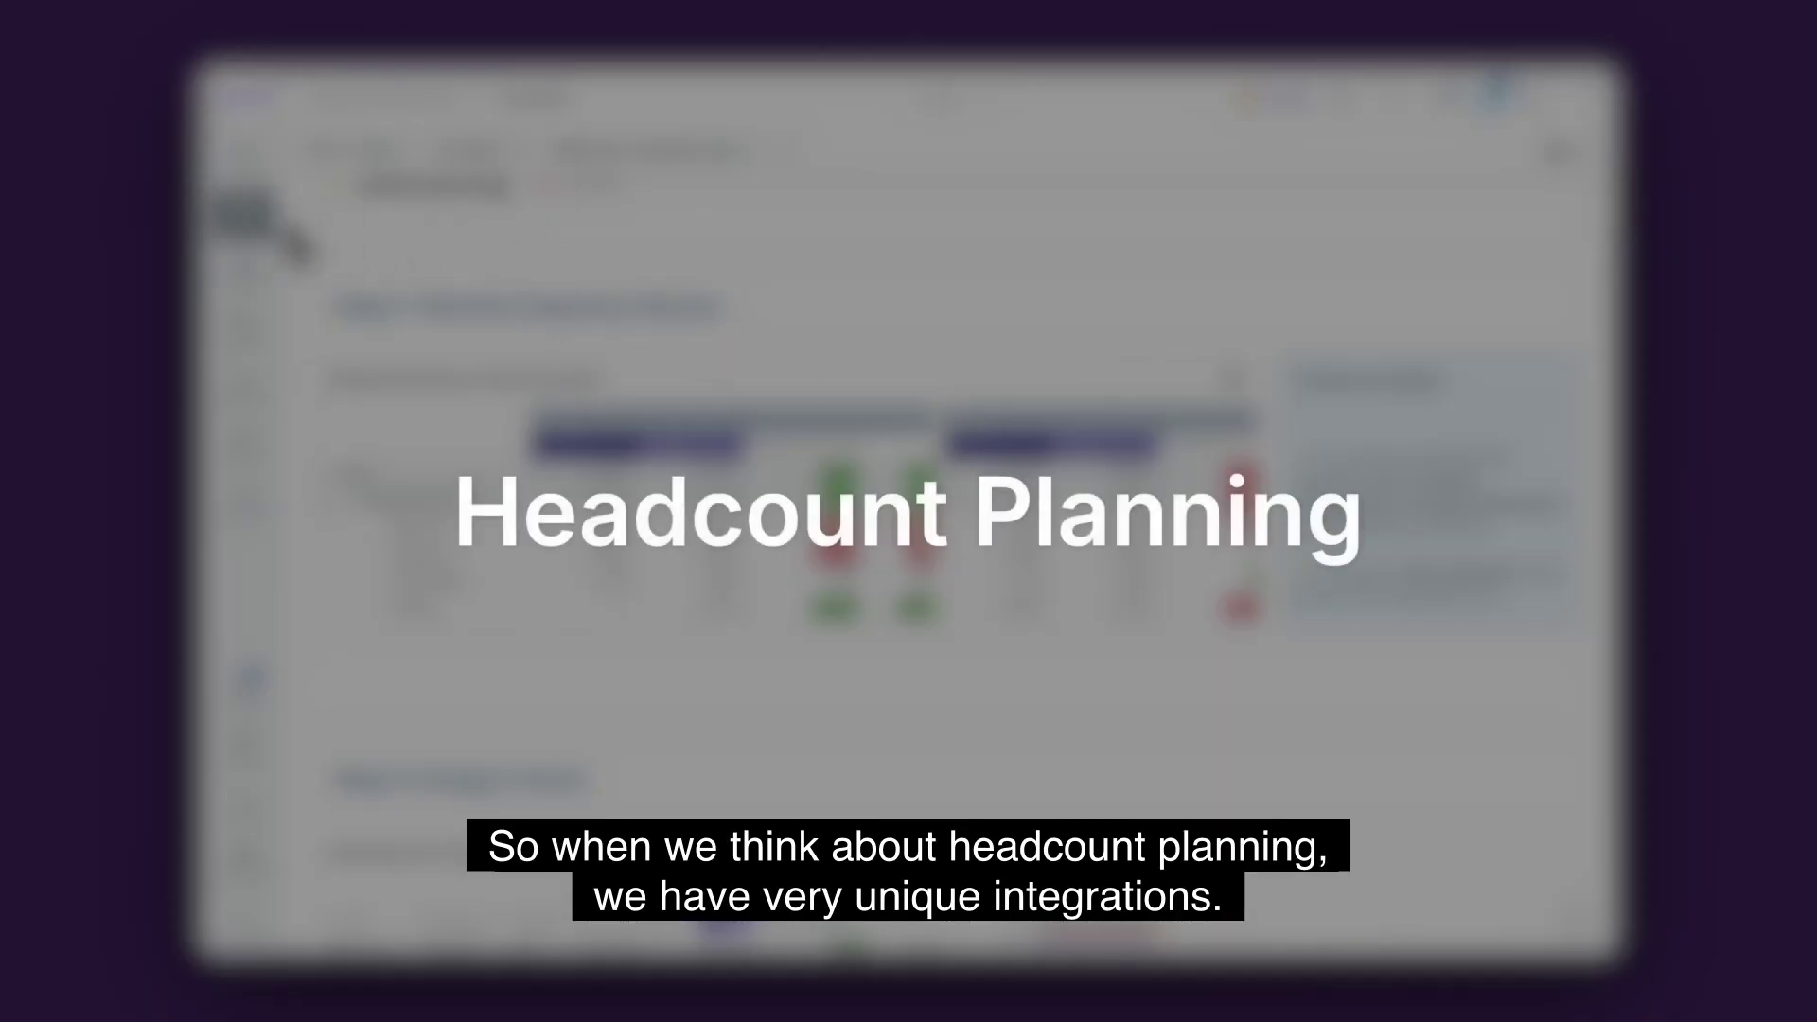
pyautogui.moveTo(260, 229)
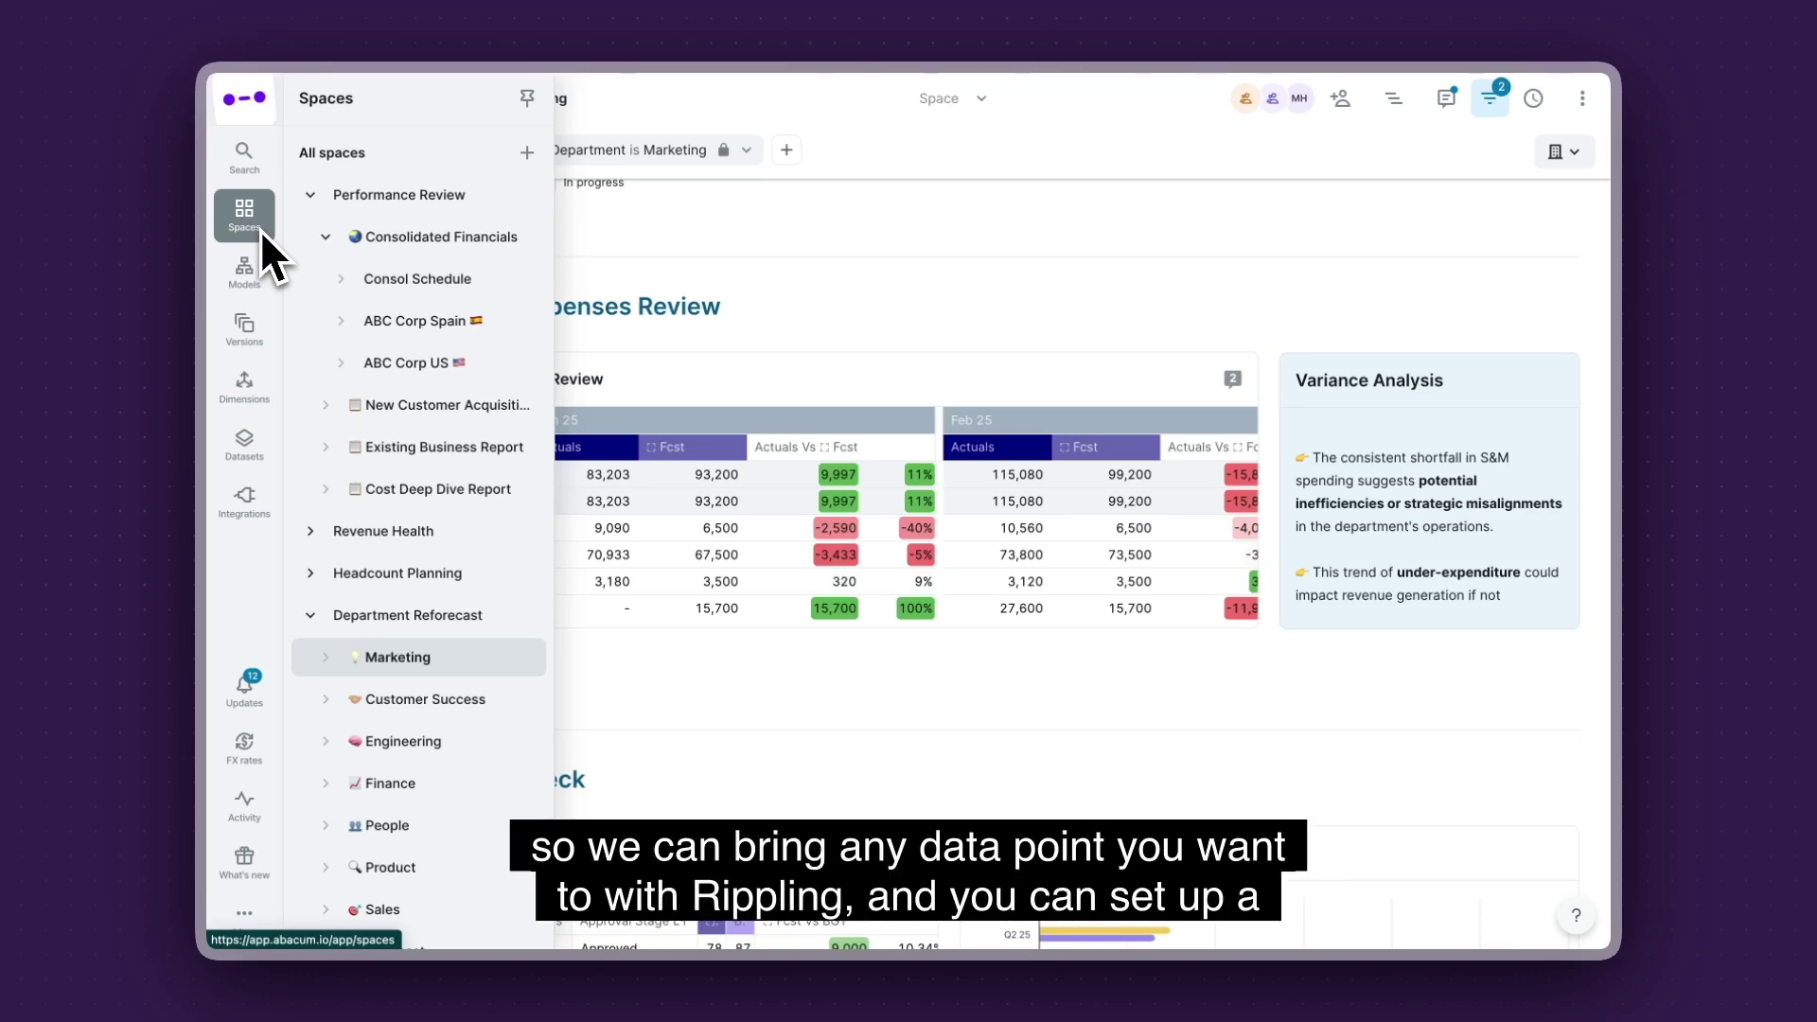
# Go to the Headcount Planning space and its Approval Workflow page
pyautogui.click(426, 571)
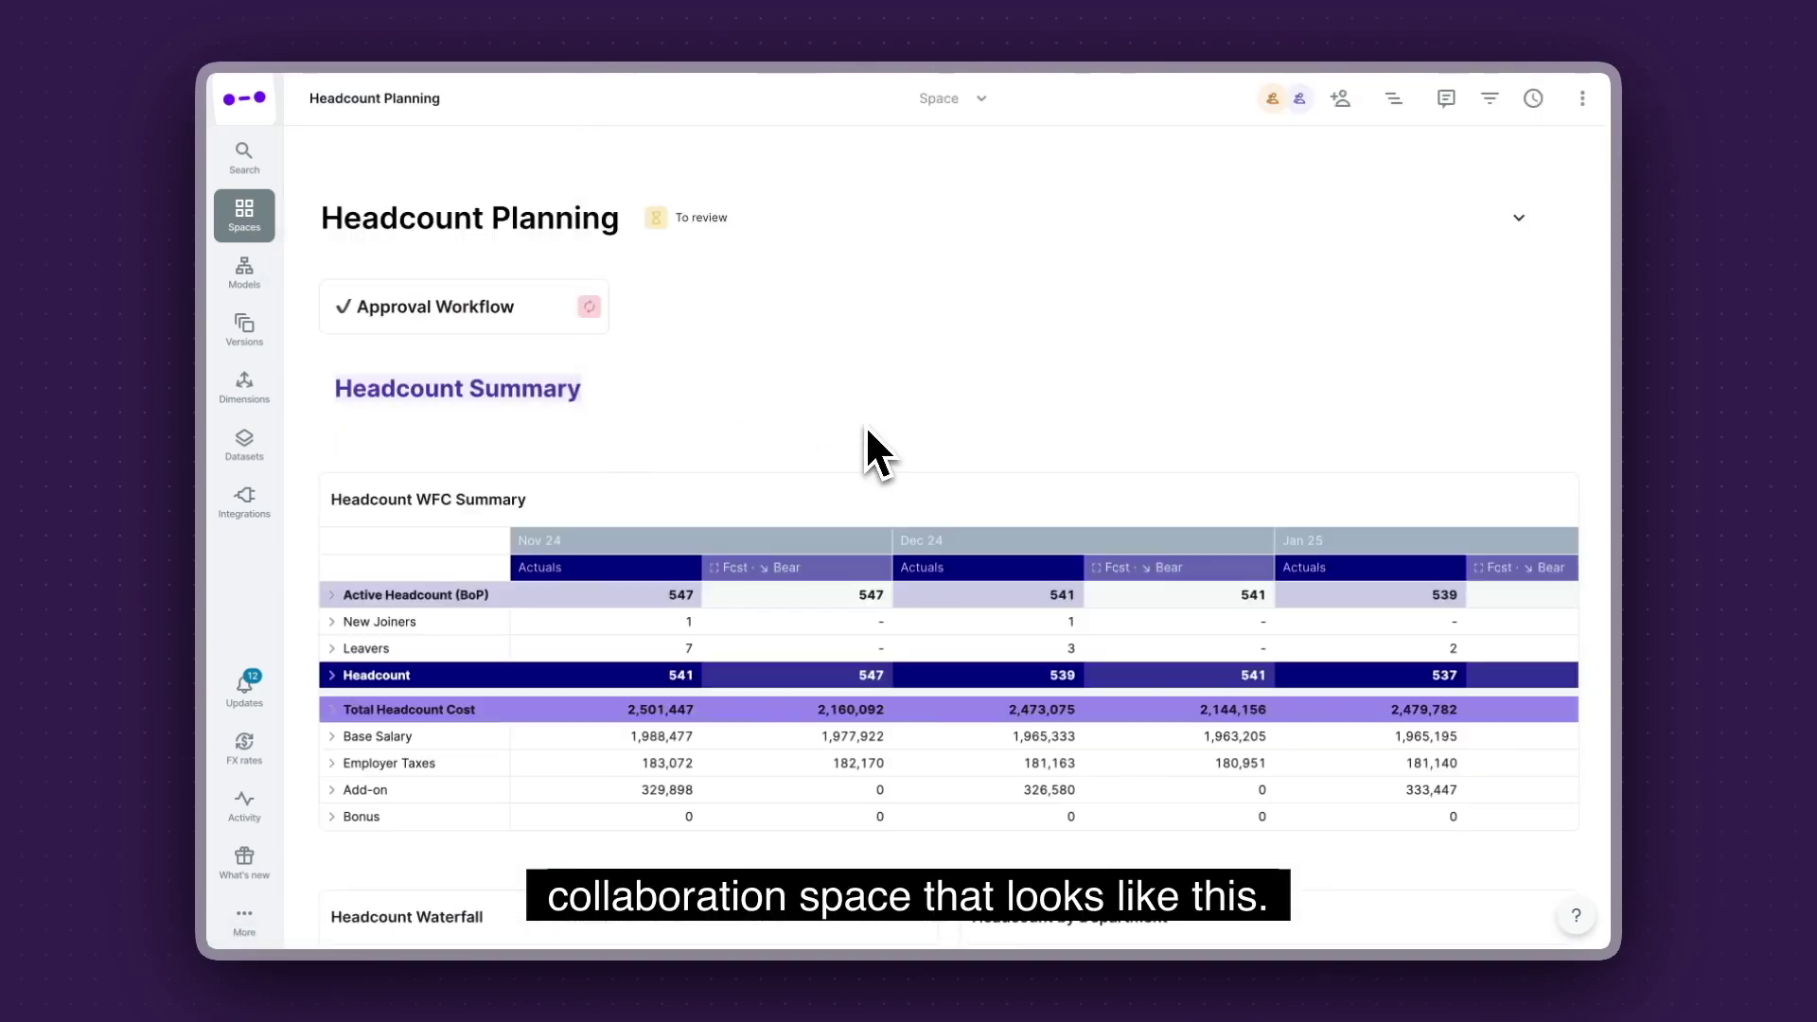
pyautogui.click(425, 279)
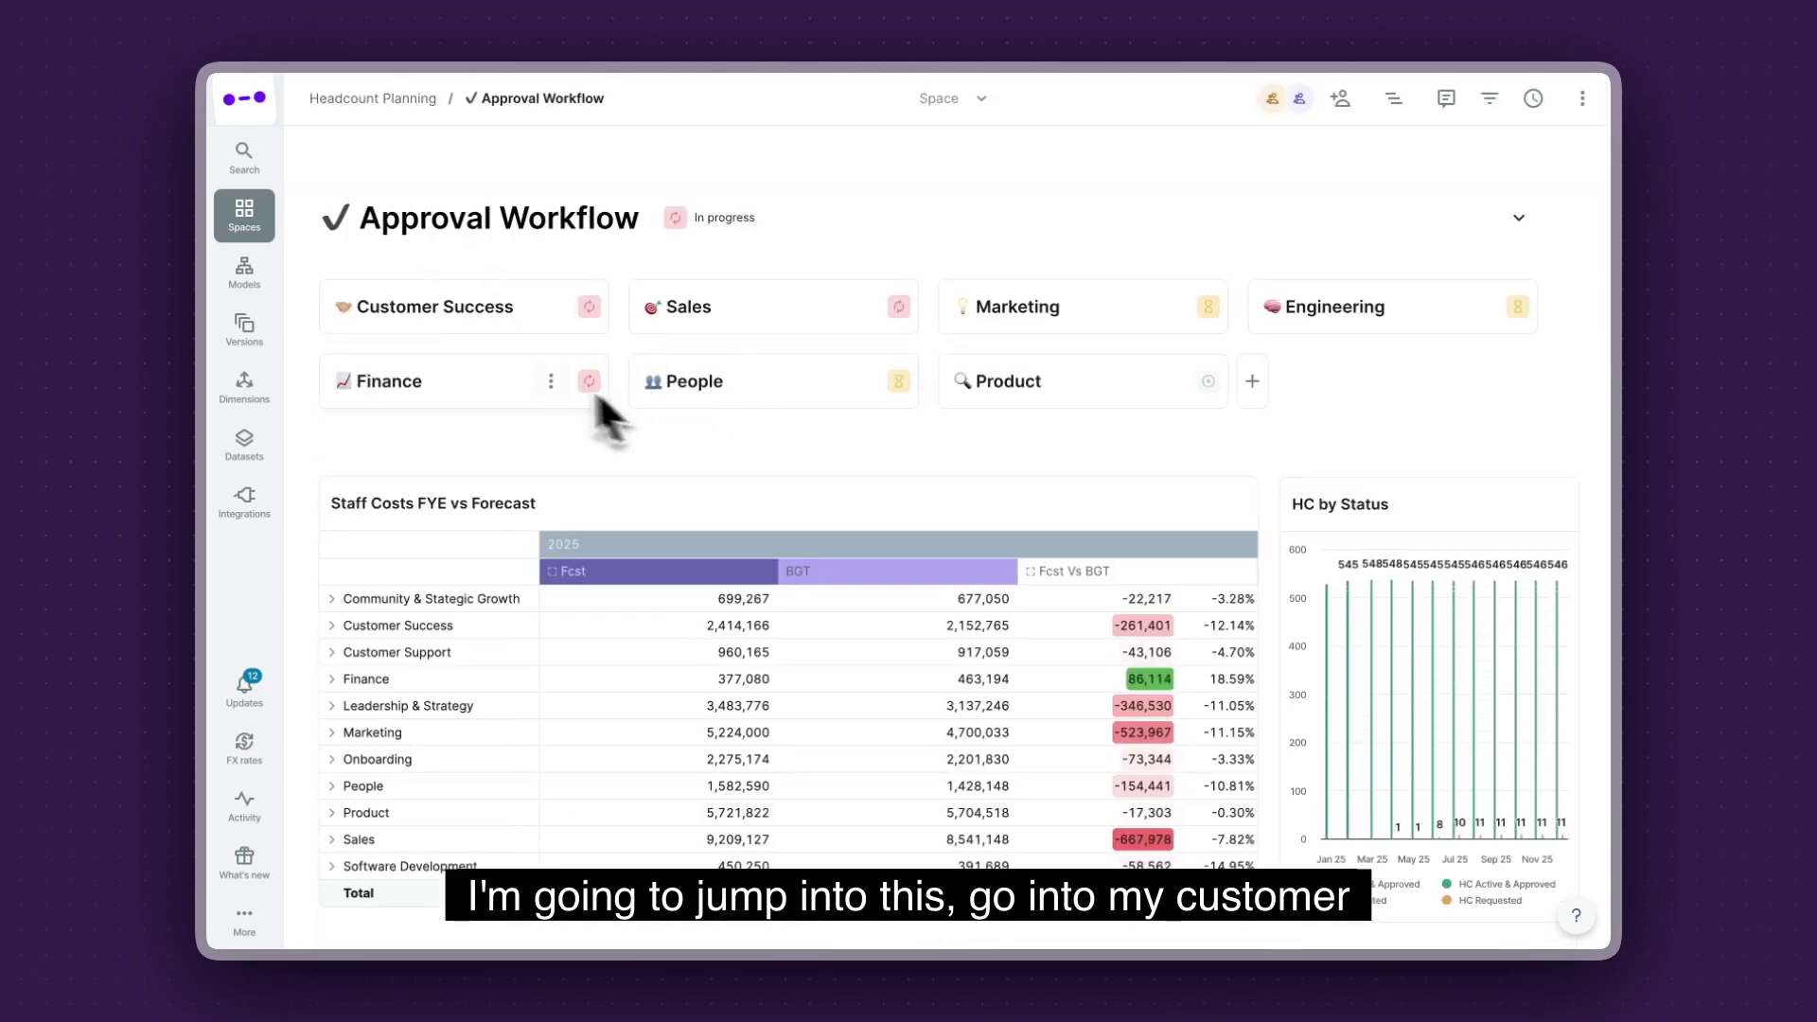
# Open the Customer Success department card and scroll down to its HeadCount Data table
pyautogui.click(485, 325)
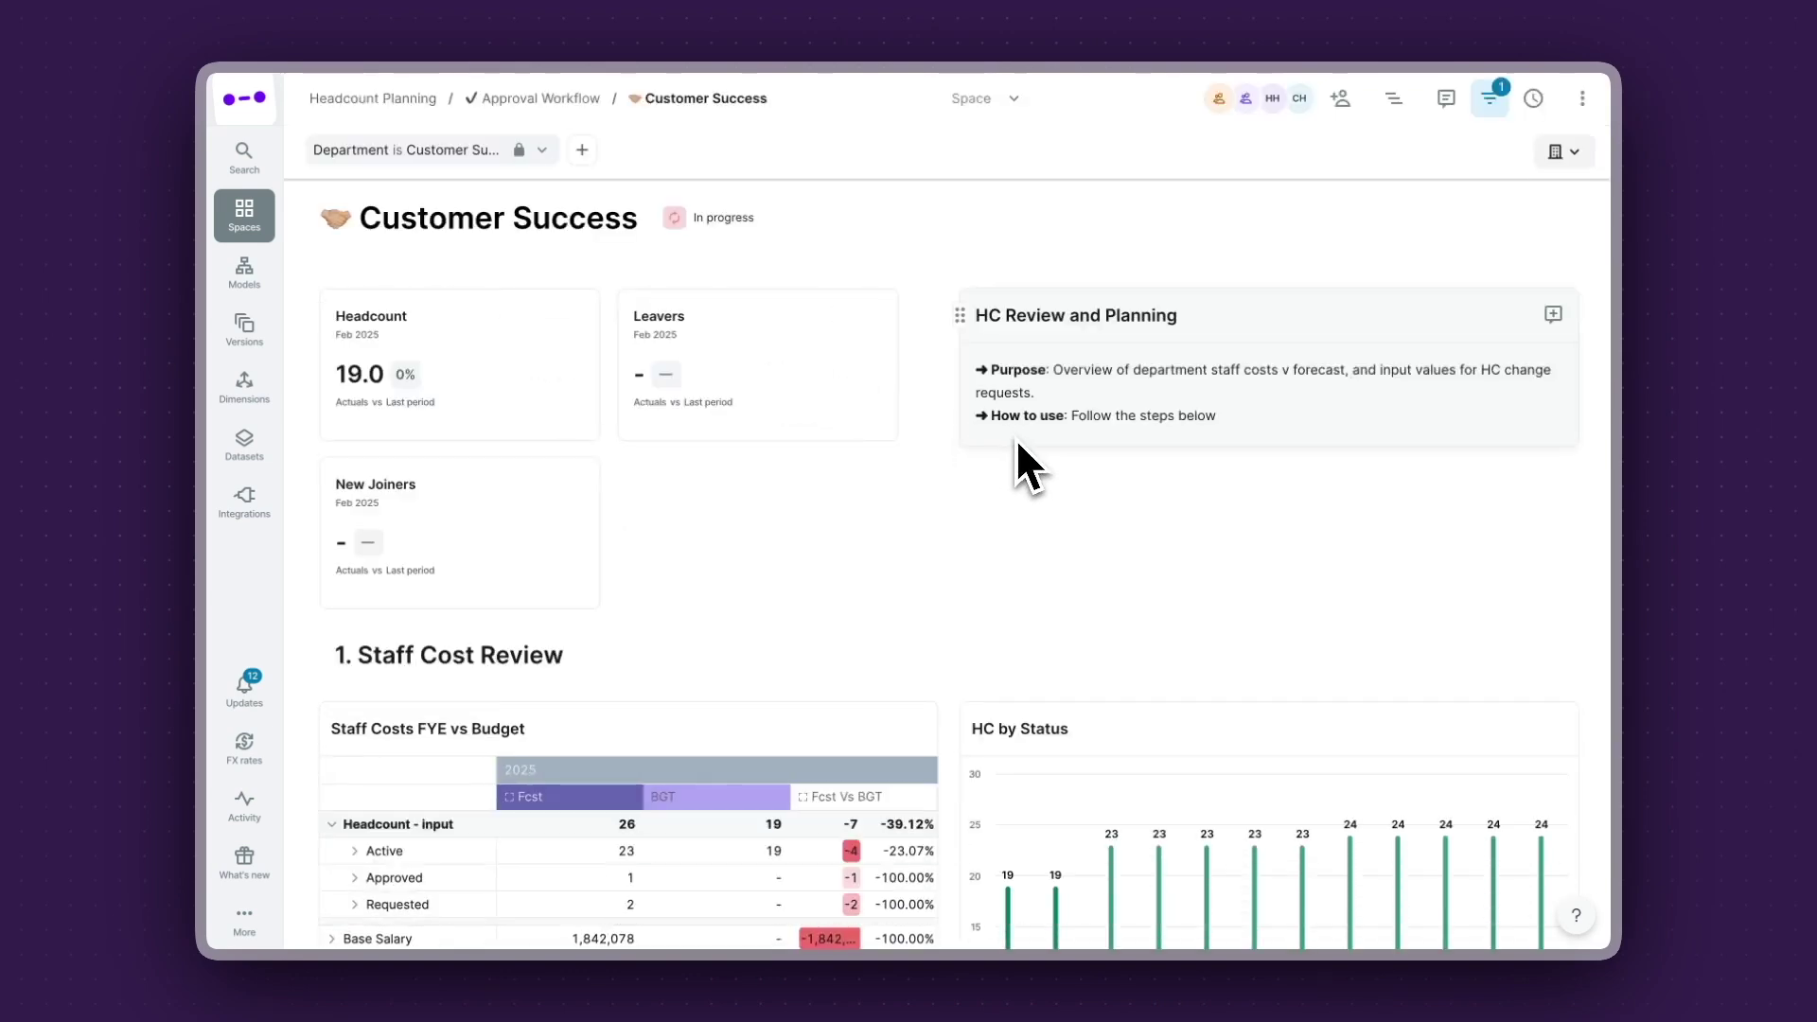
pyautogui.scroll(-1, 1016, 441)
pyautogui.scroll(-13, 1017, 443)
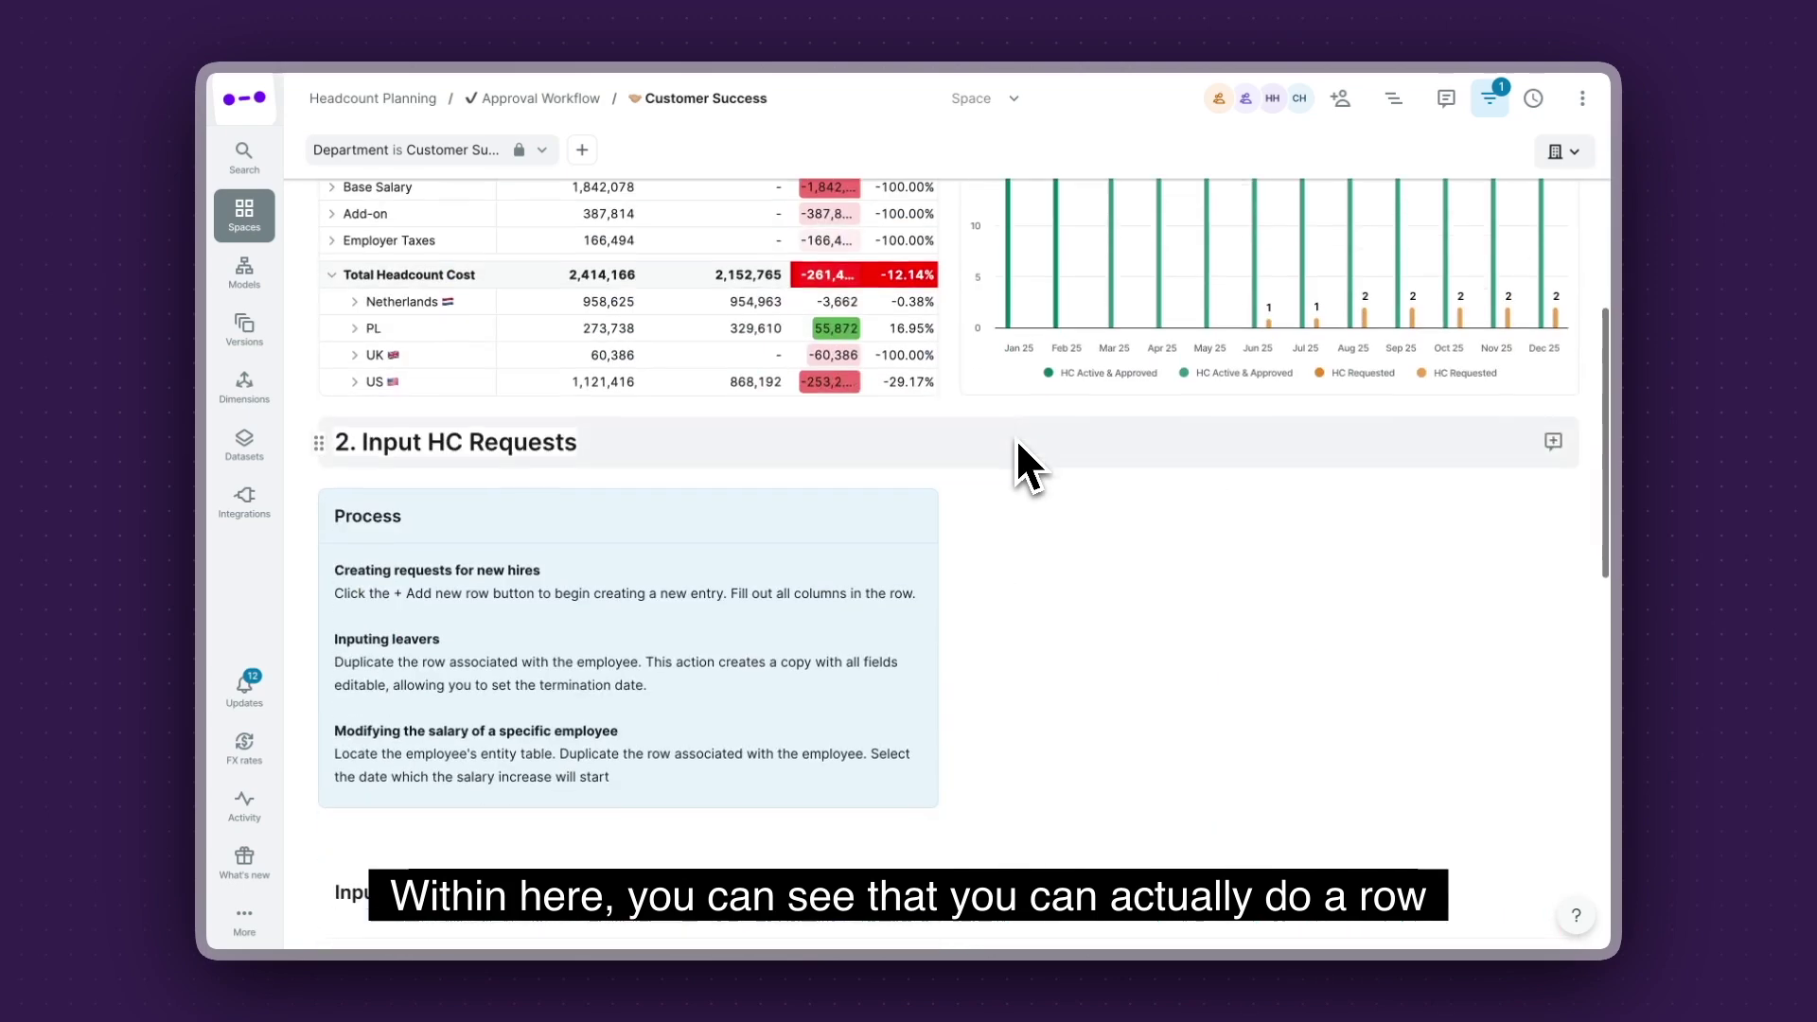
pyautogui.scroll(-2, 1022, 464)
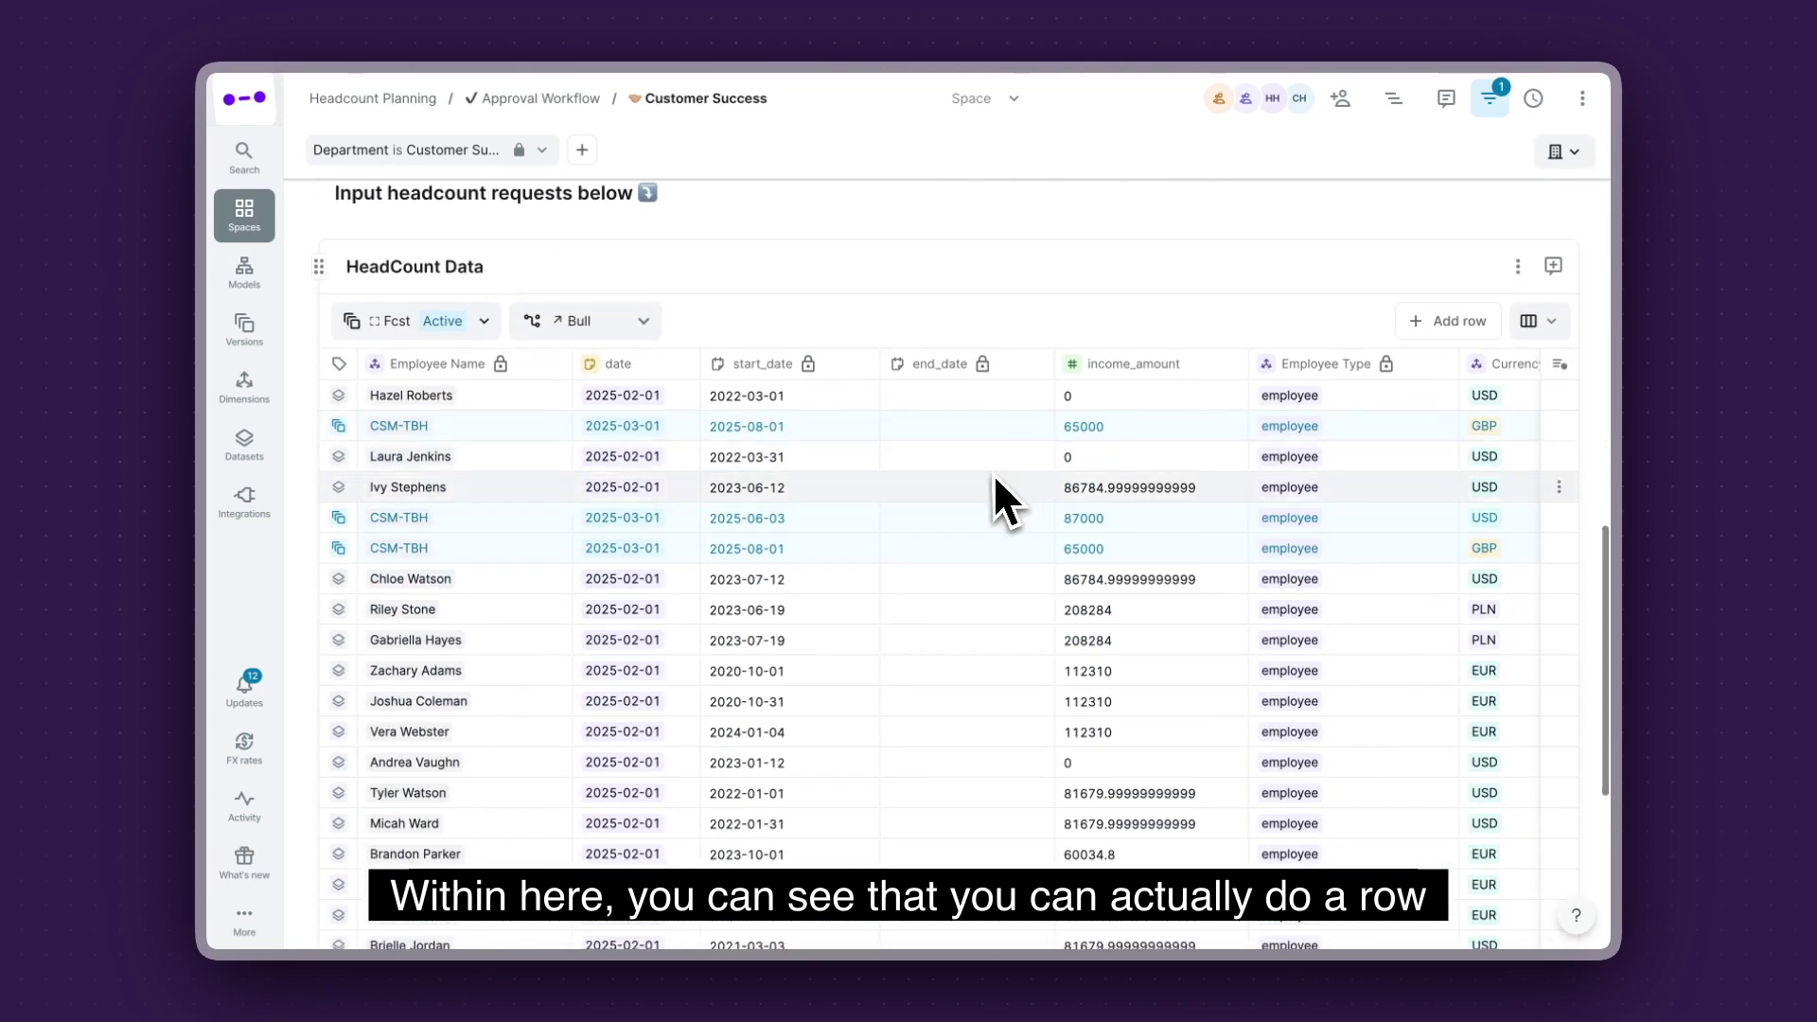